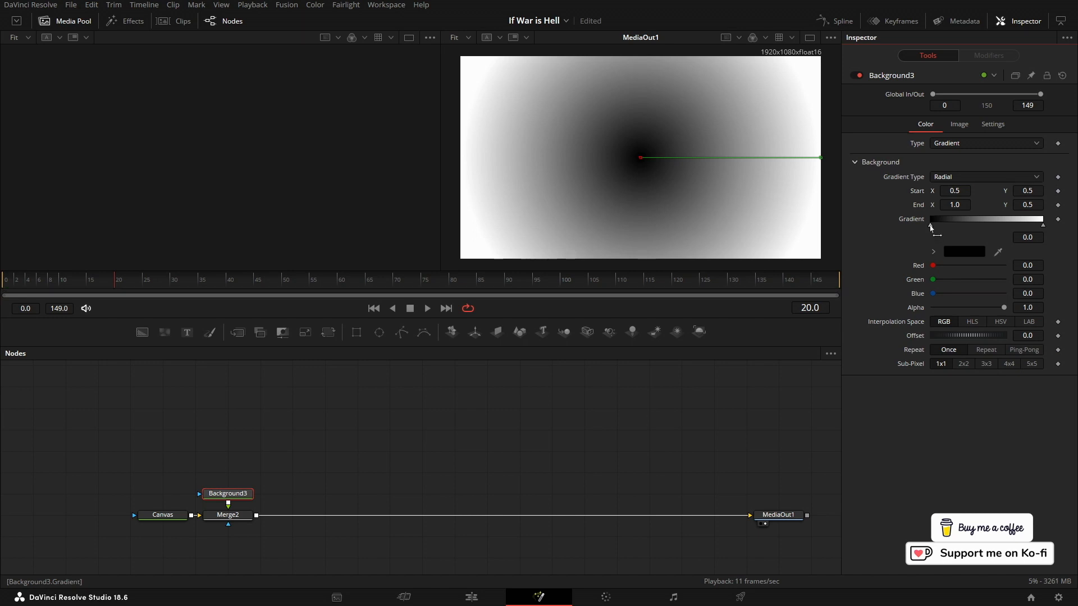
Set the start colour of the Background3 radial gradient to light grey #d6d6d6
click(958, 253)
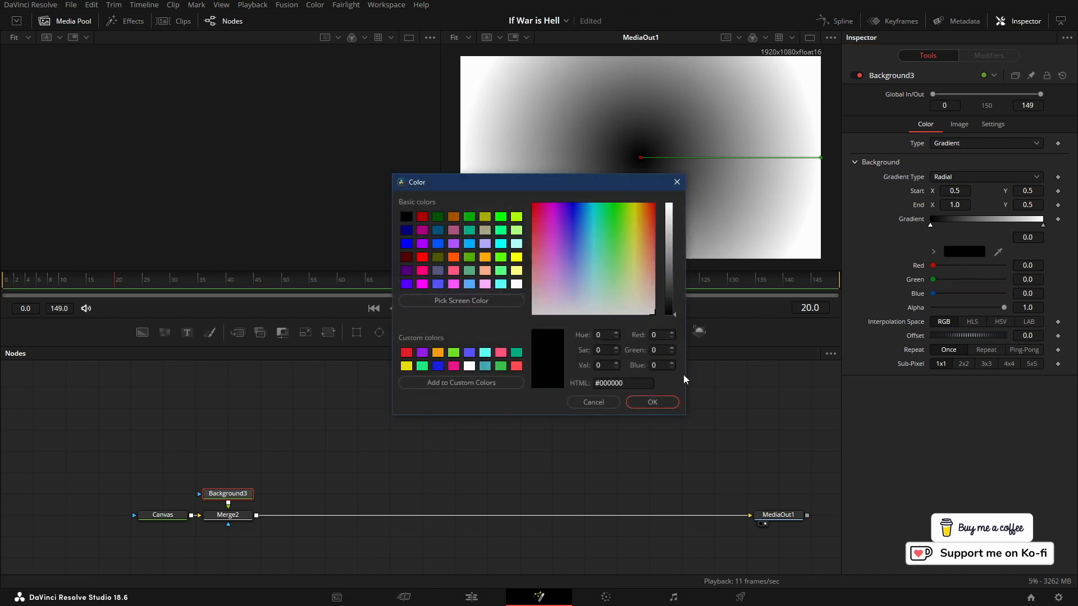
drag(675, 315, 675, 224)
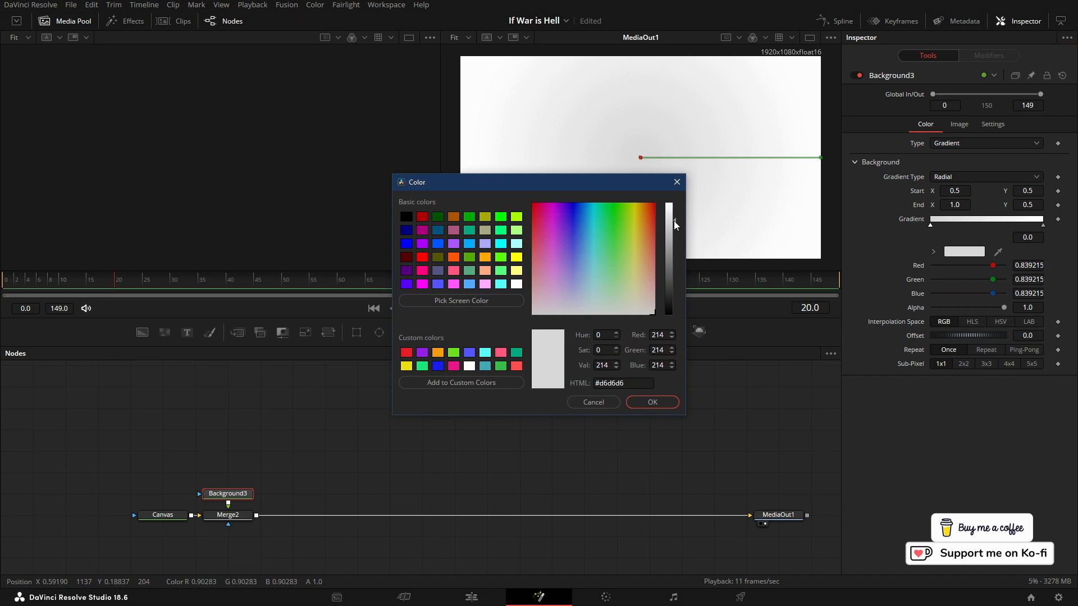
click(652, 403)
Set the gradient's end colour to grey #afafaf and move the Background3 node beneath Merge2
click(1044, 228)
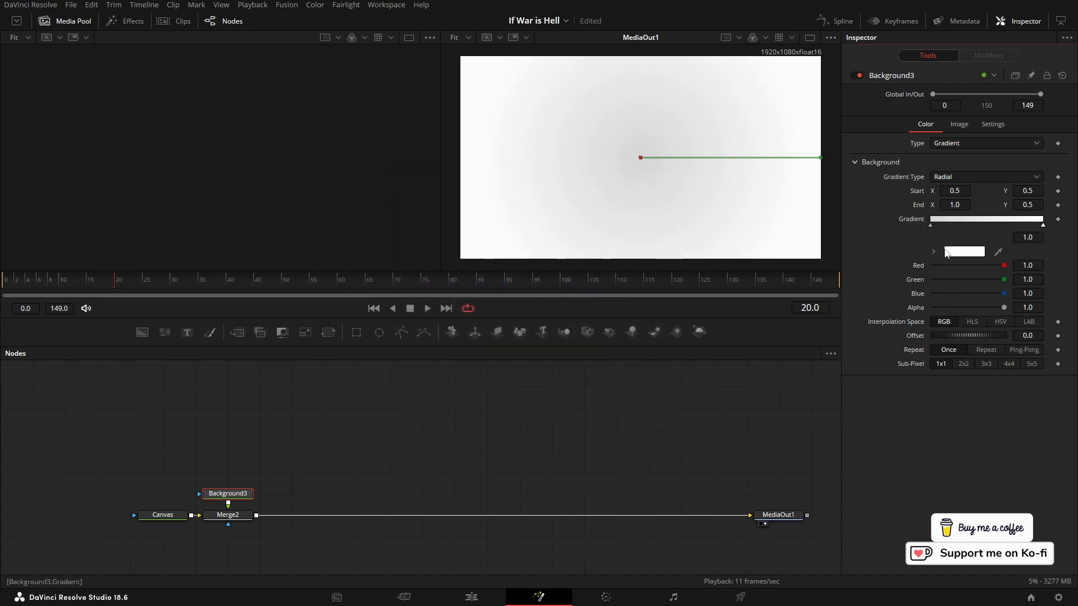
click(957, 252)
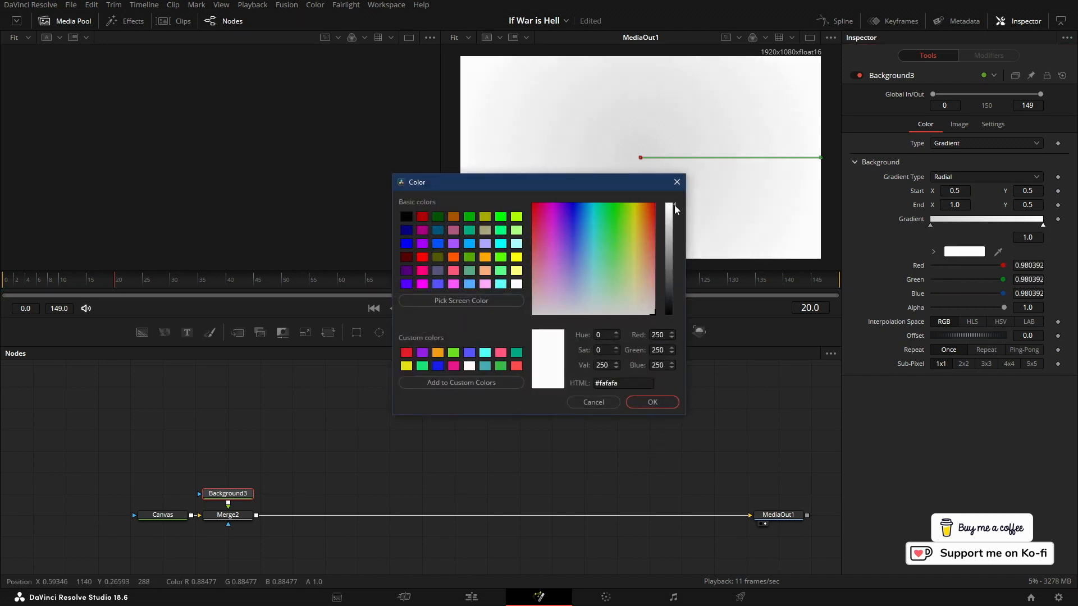
drag(675, 205, 673, 242)
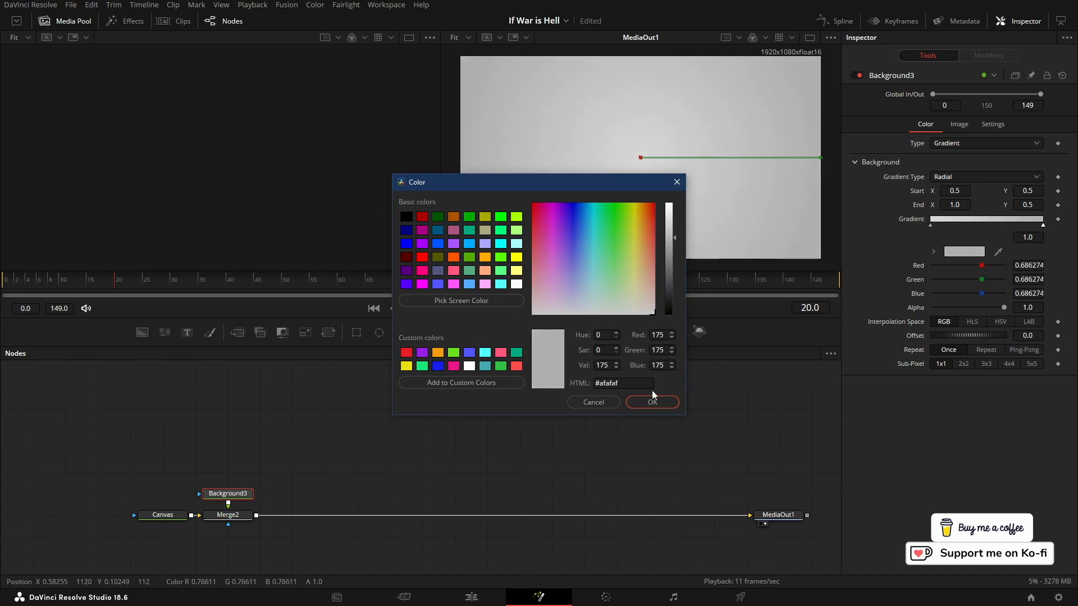
click(653, 403)
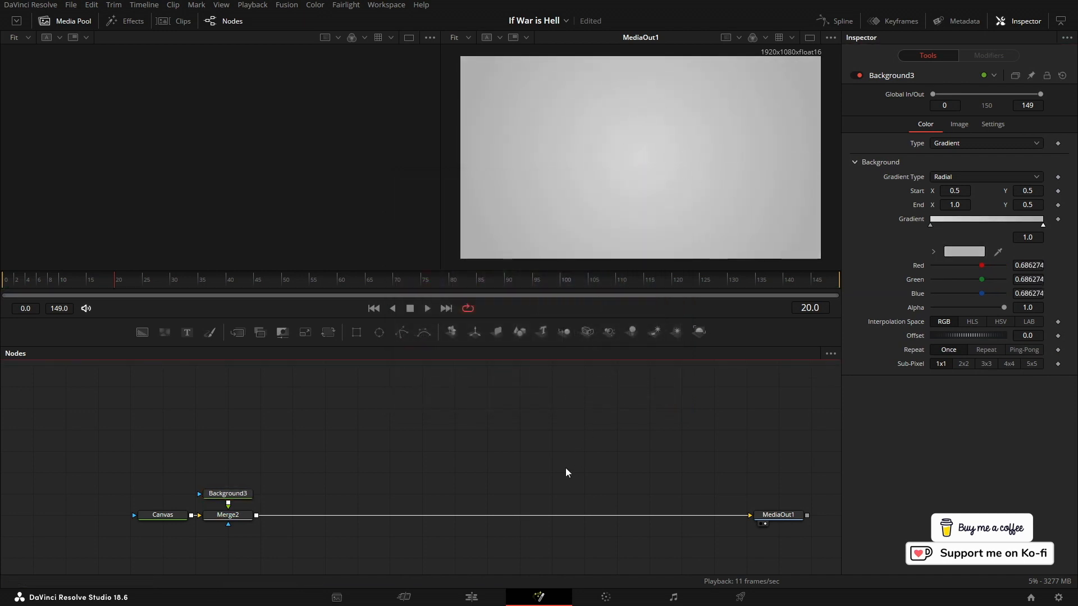
drag(226, 494, 228, 537)
click(291, 476)
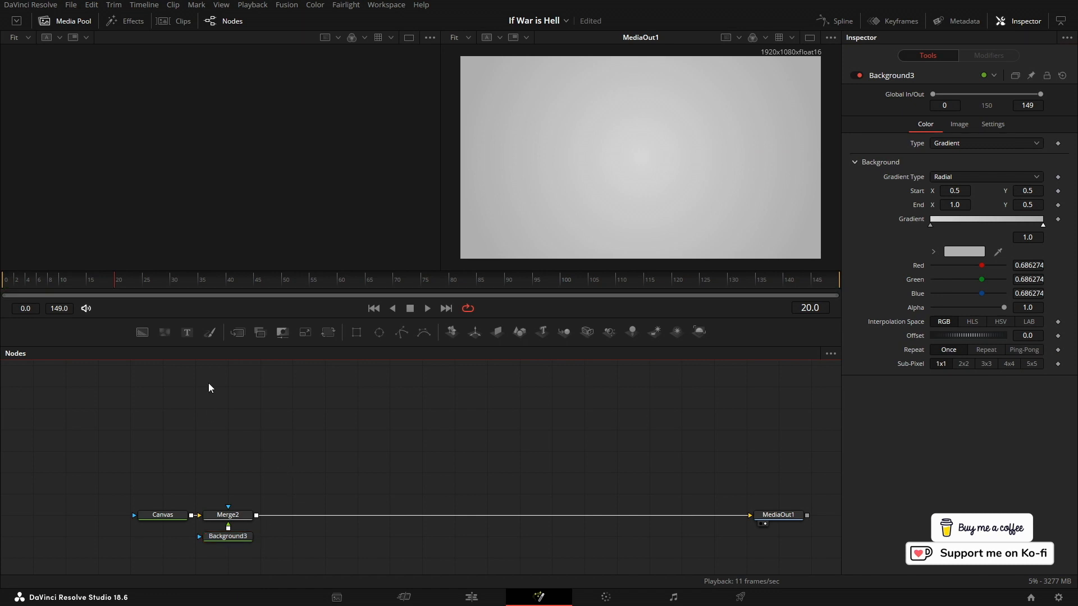
Add a Loader node well above Merge2 and load the 985219_paintSplats22A_2K_AnimEle PNG sequence into it
key(shift+space)
text(loader)
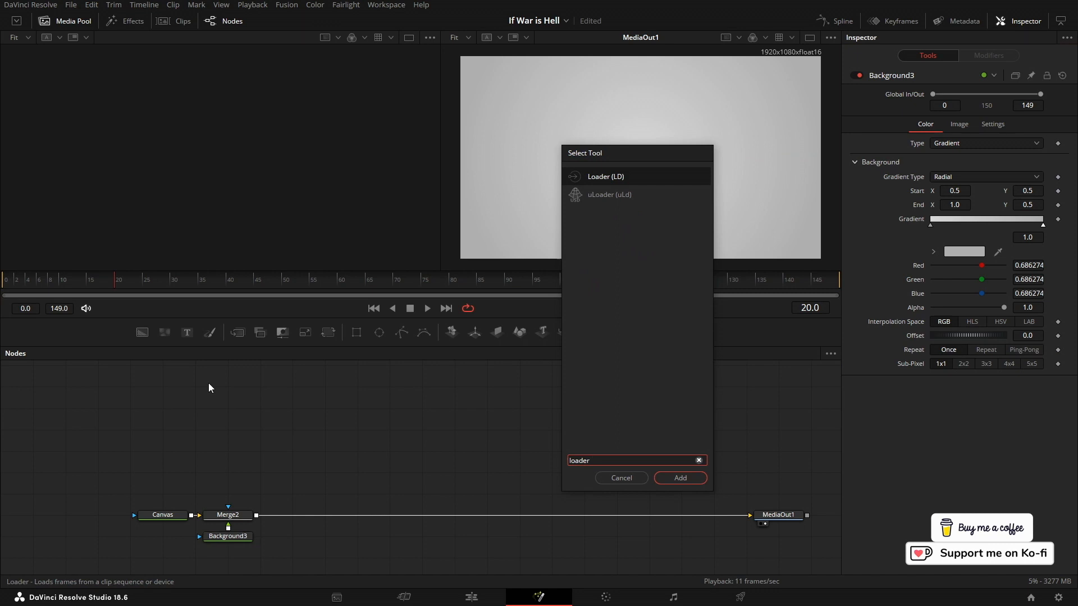
key(Return)
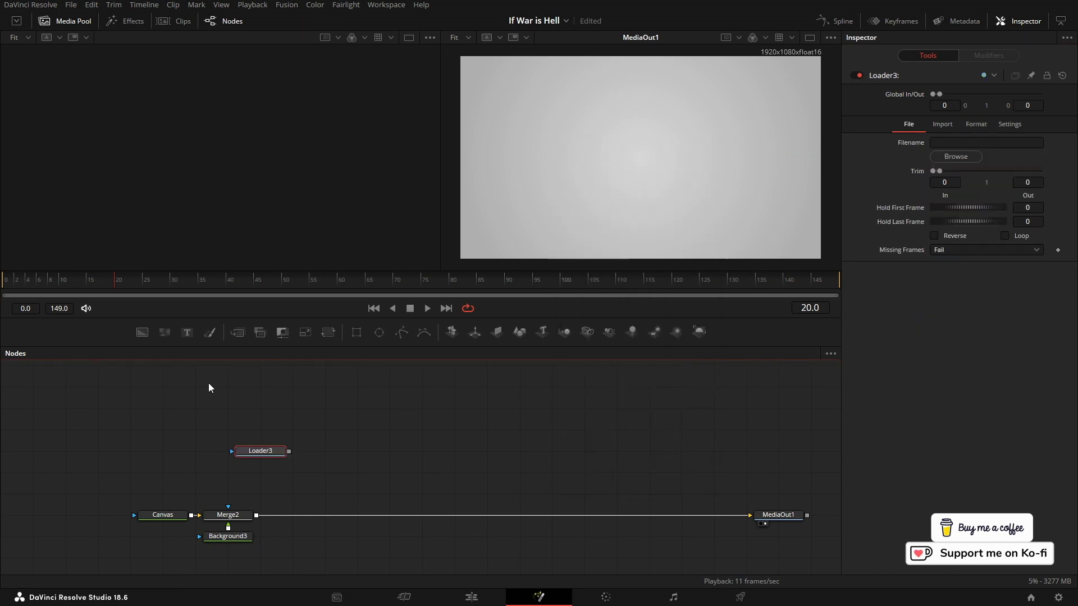
drag(258, 453, 225, 397)
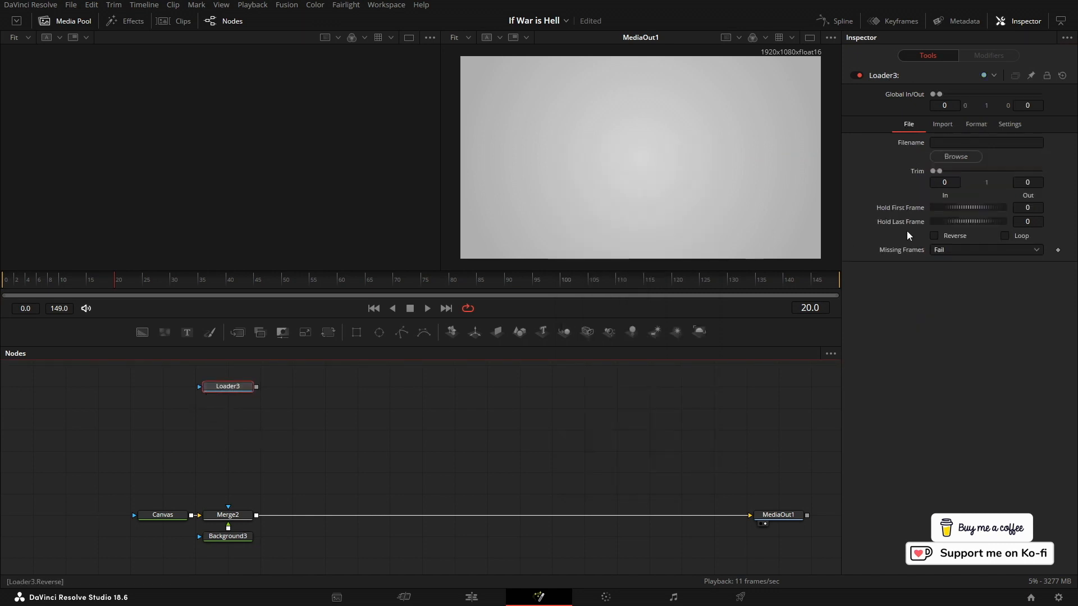
click(955, 159)
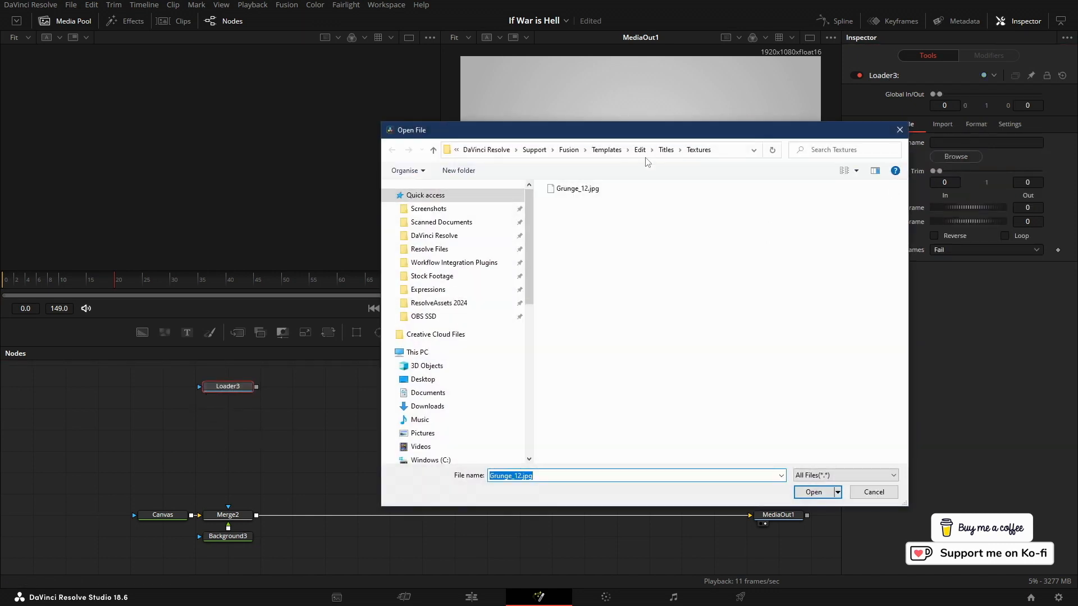
click(670, 151)
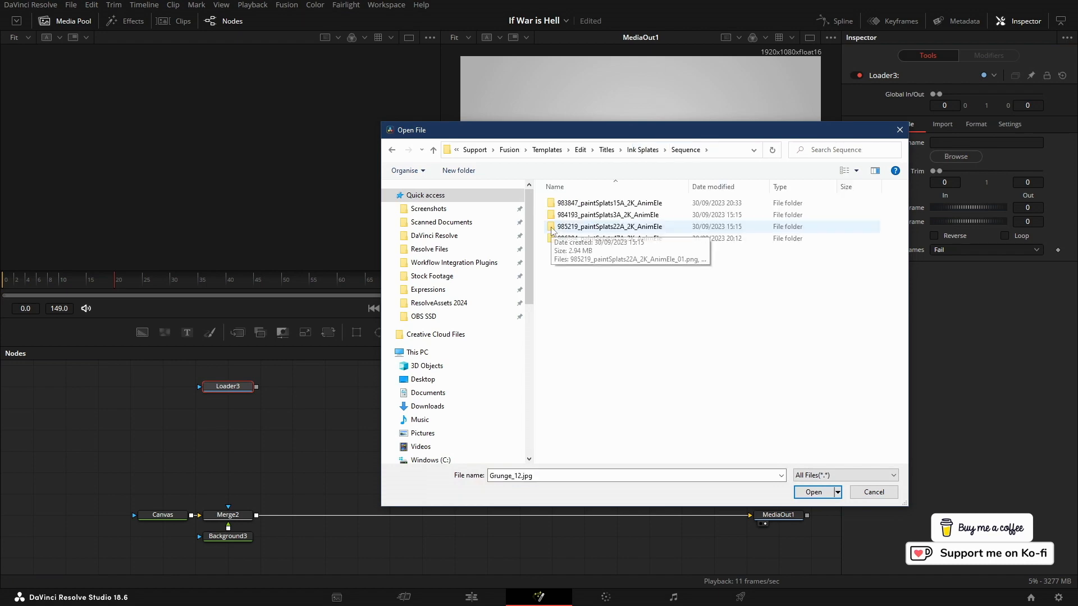
double_click(551, 228)
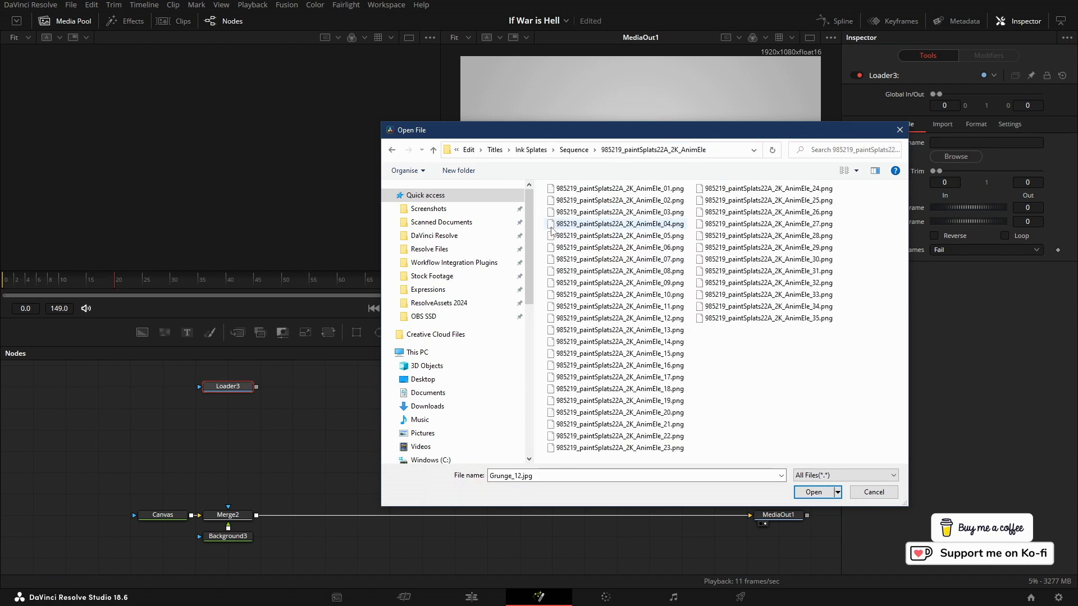
double_click(554, 191)
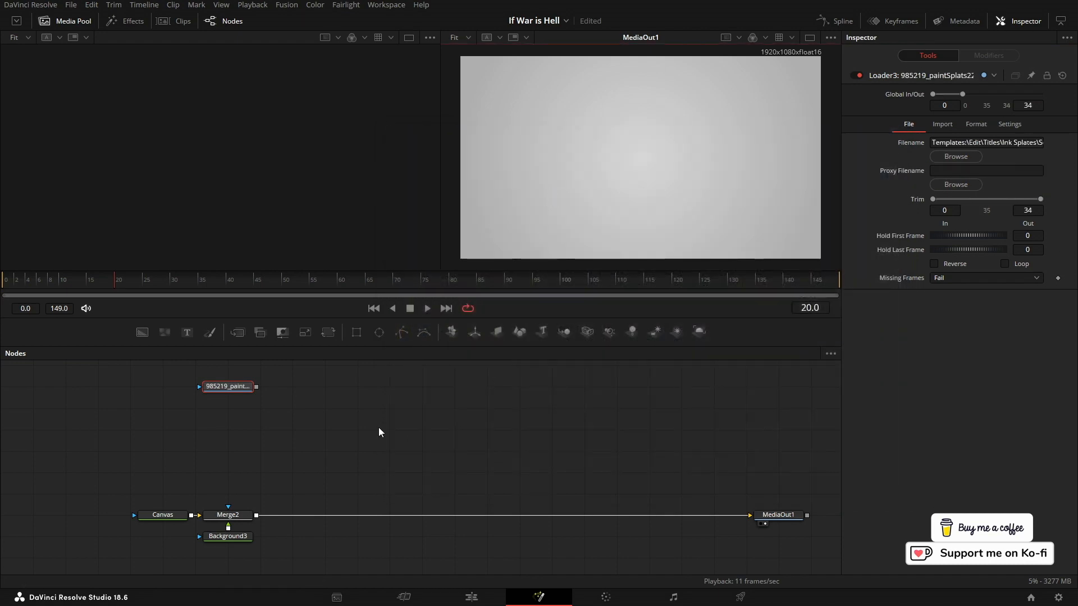
Preview the 985219 splat loader in the empty viewer, extend its global out point to frame 149 and play it back
drag(208, 388, 138, 195)
drag(47, 285, 108, 287)
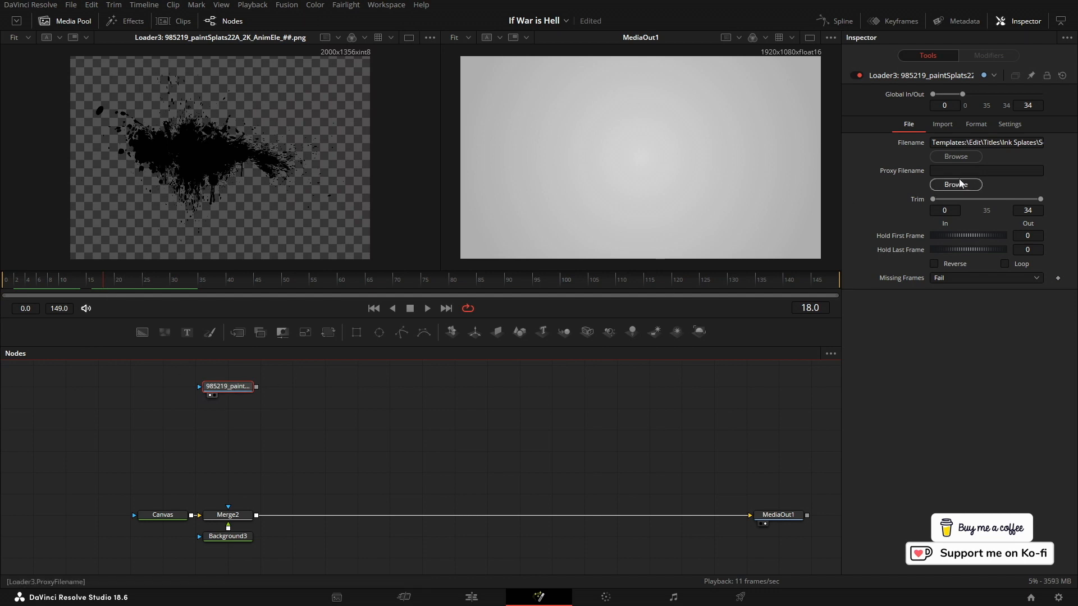
drag(962, 94, 1065, 101)
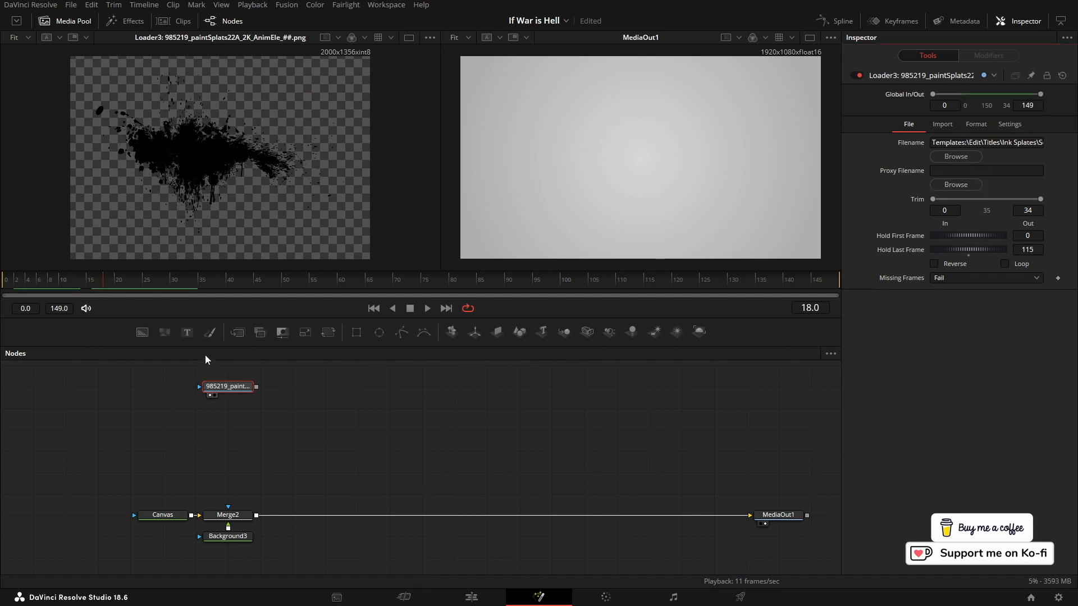
click(374, 308)
click(426, 309)
click(410, 309)
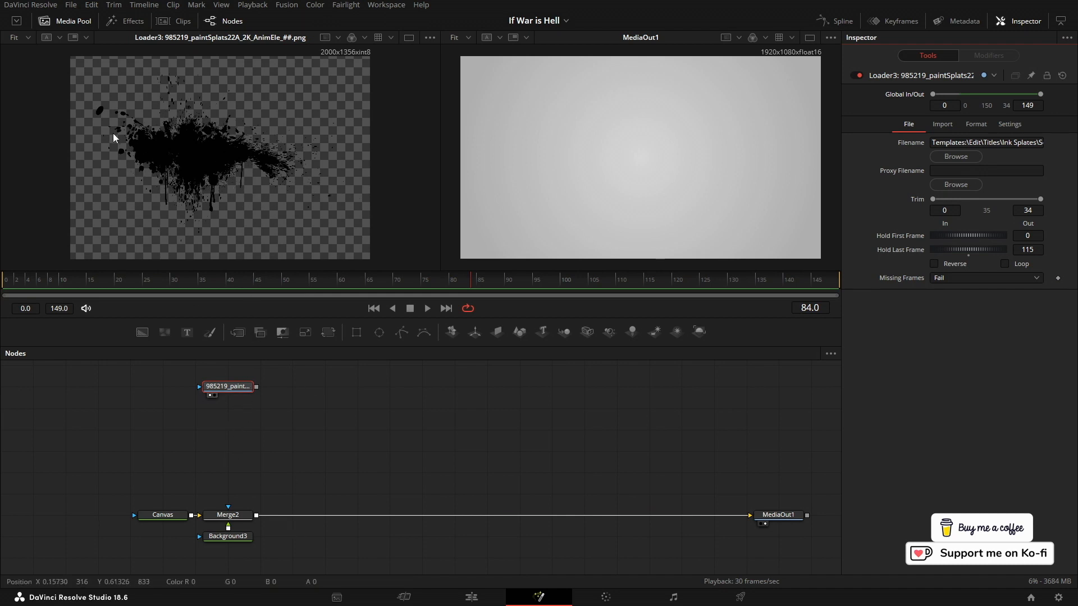
Add a second Loader below the first and load the 983847_paintSplats15A_2K_AnimEle PNG sequence into it
click(231, 425)
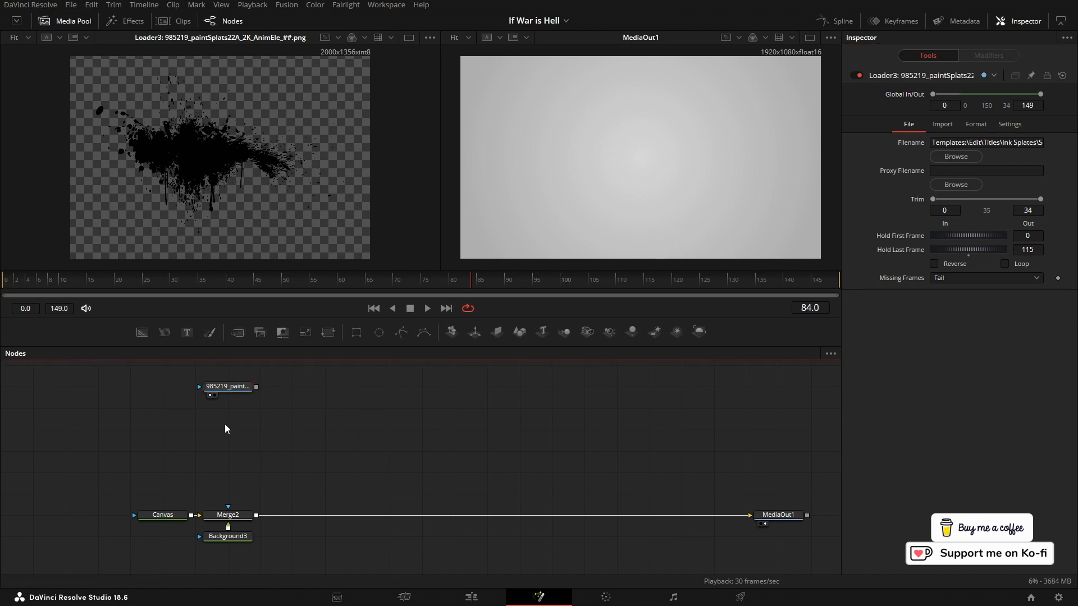
key(shift+space)
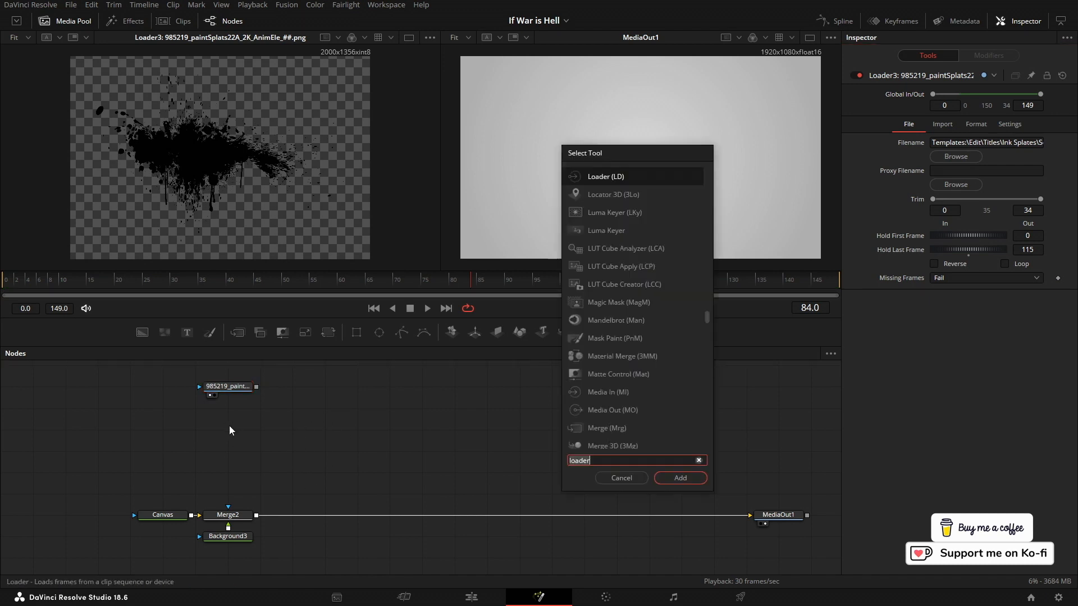
text(loader)
key(Return)
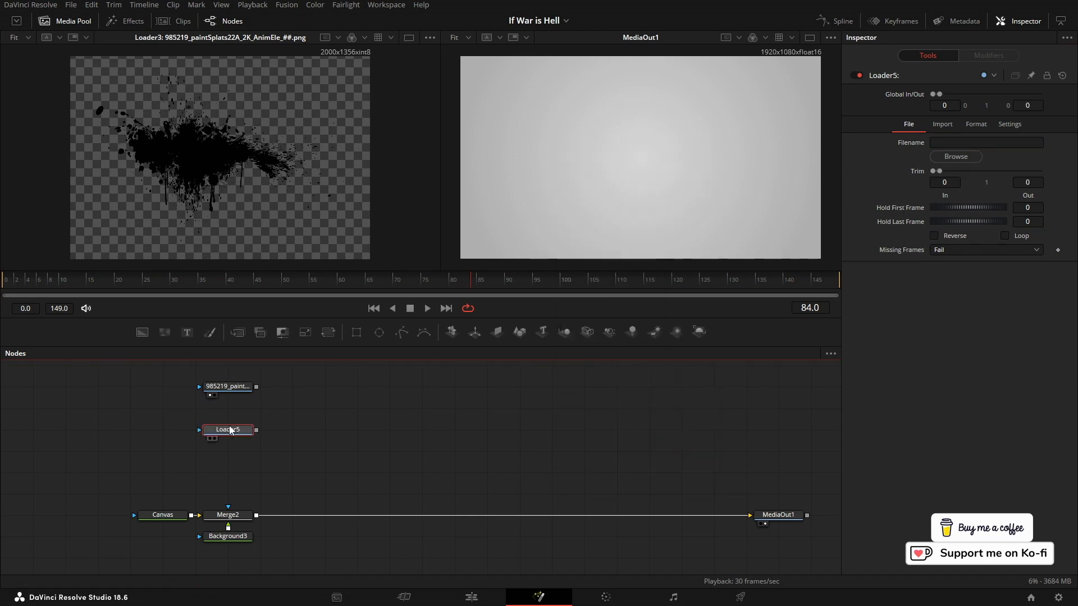
click(955, 157)
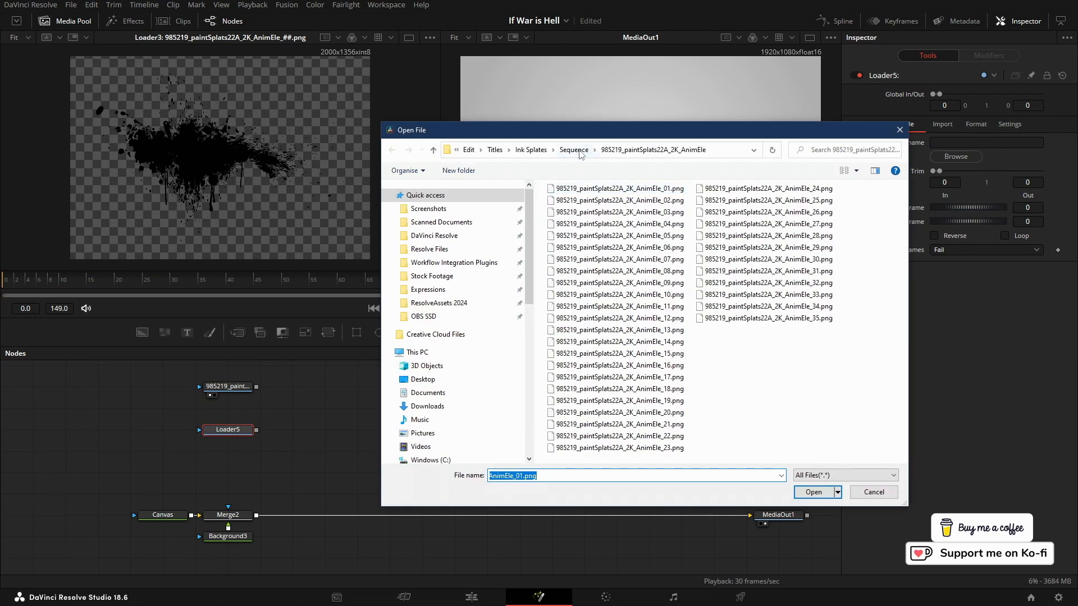
click(573, 150)
double_click(584, 203)
double_click(553, 194)
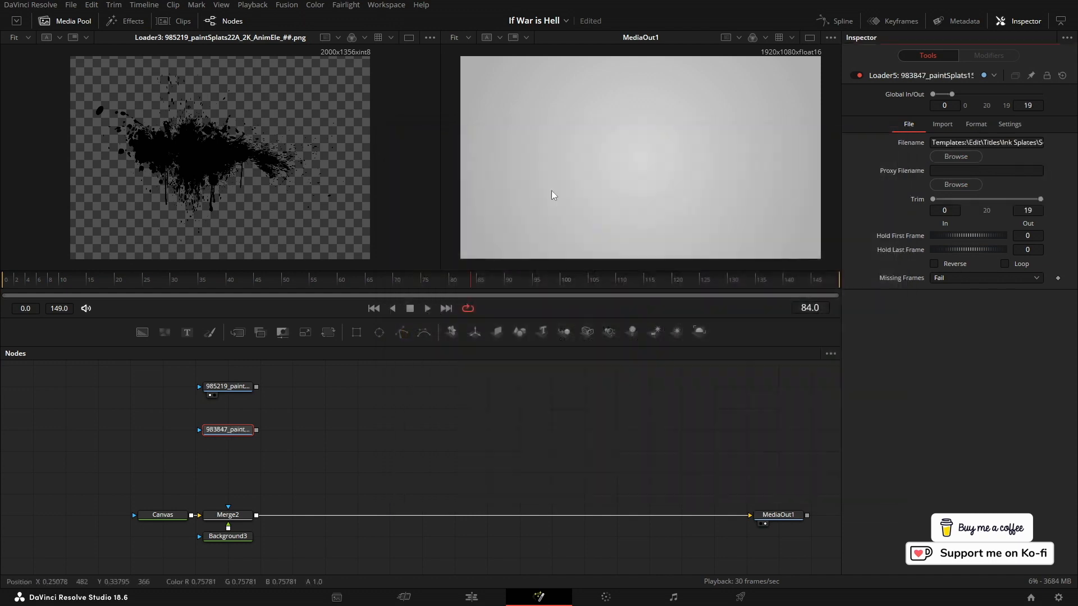
Preview the 983847 splat loader, extend its global out point to frame 149 and play it back
drag(227, 429, 200, 218)
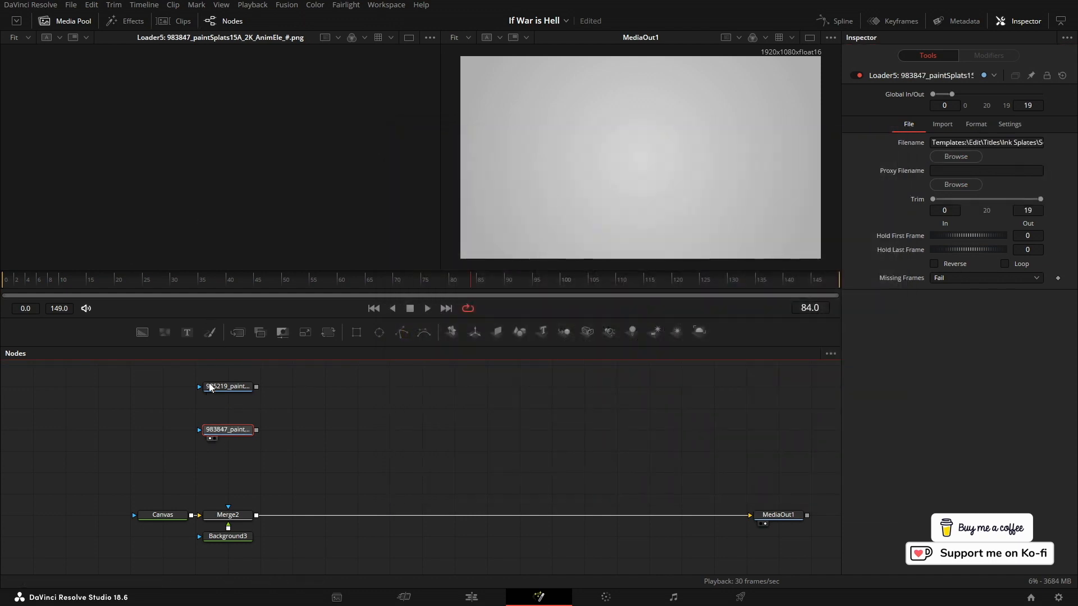
drag(952, 94, 1066, 99)
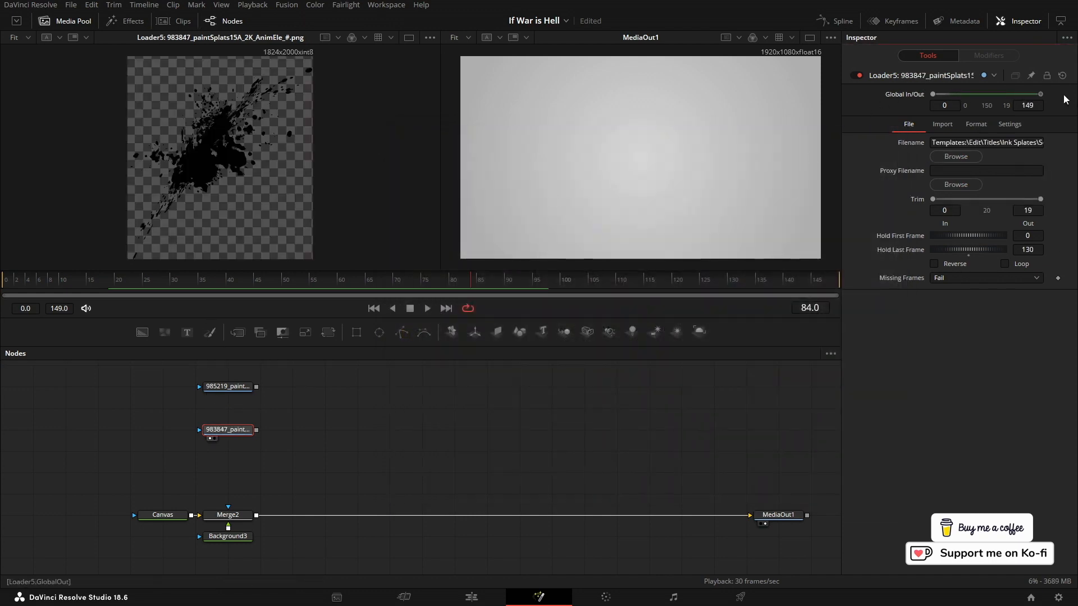
click(225, 435)
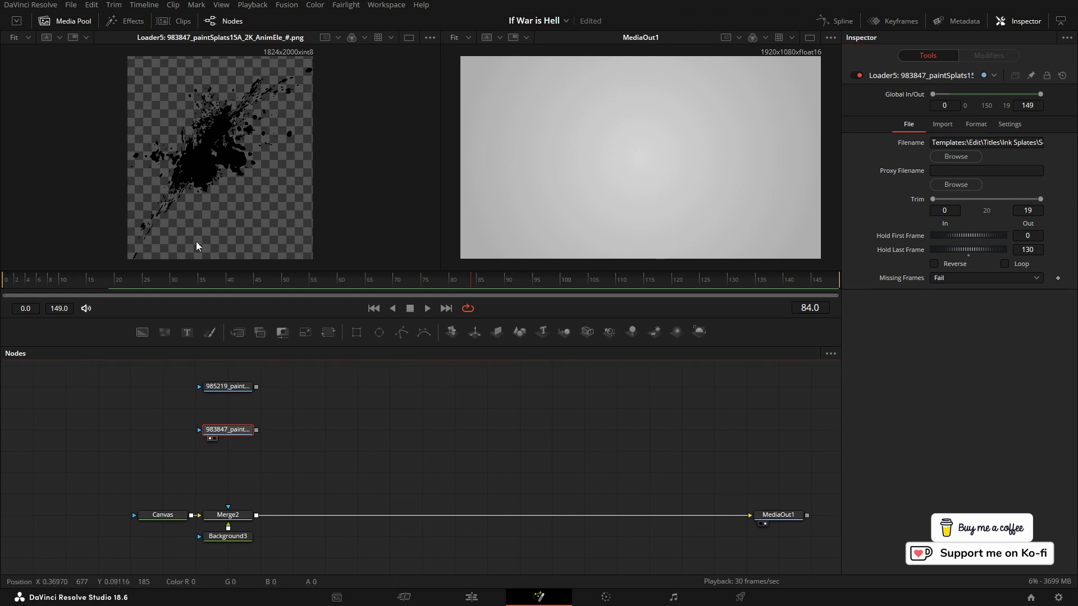
click(374, 308)
click(427, 308)
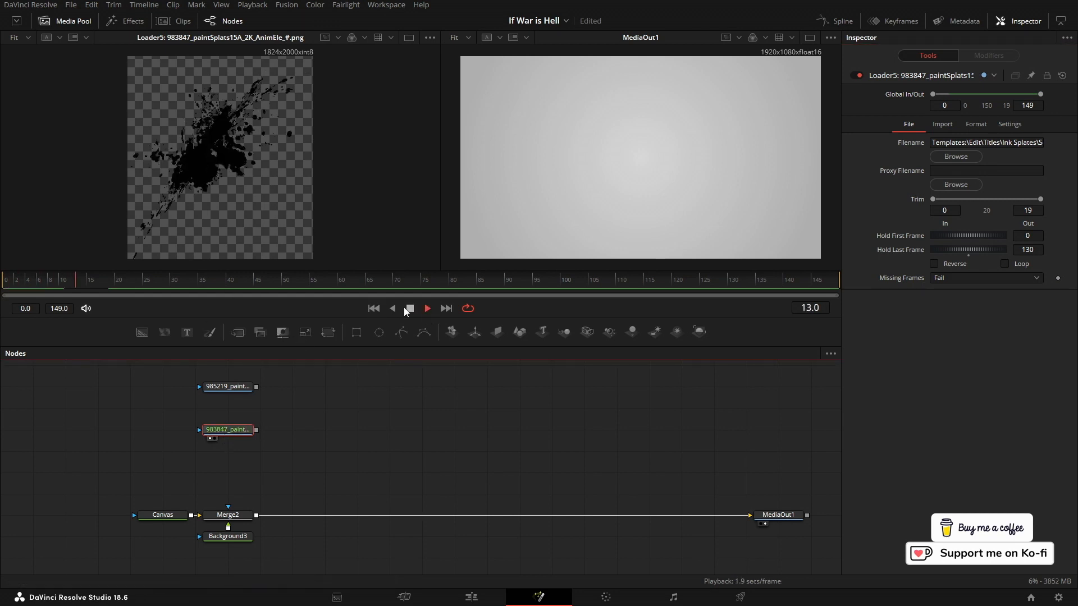
click(408, 308)
Merge the two splat loaders with the 985219 splat as background, and swap the loaders' places in the node graph
drag(256, 386, 283, 432)
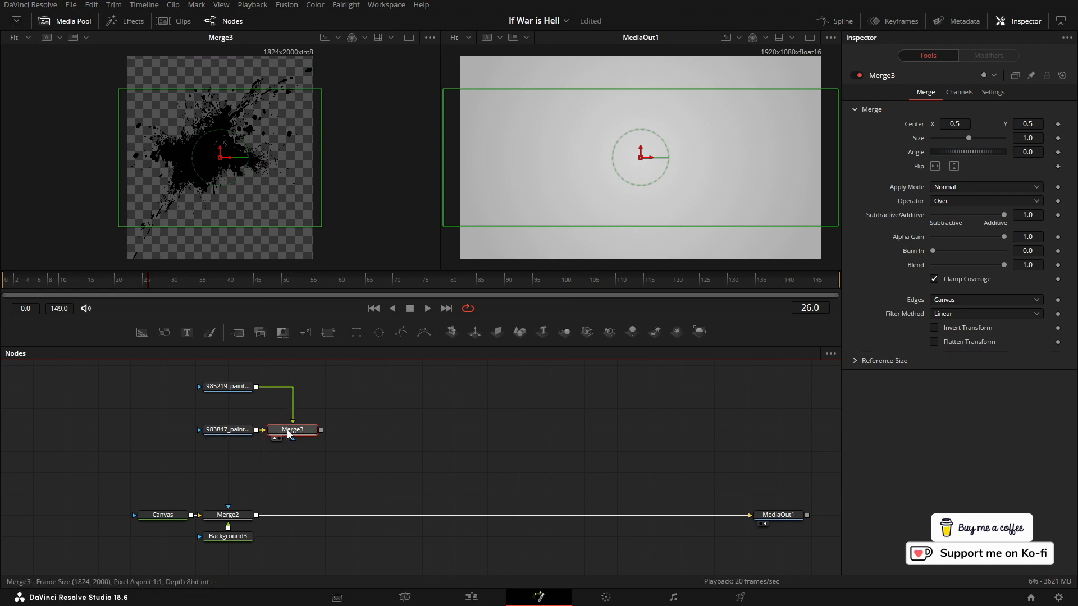
key(ctrl+t)
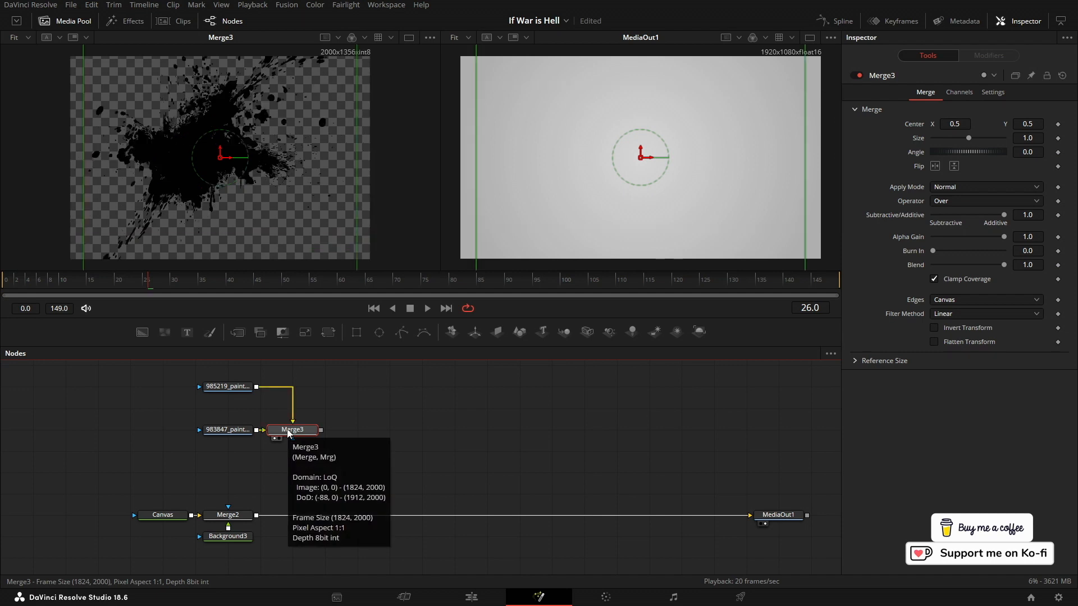
mouse_move(228, 387)
mouse_down()
mouse_move(226, 453)
mouse_move(225, 394)
mouse_up()
drag(225, 452, 227, 437)
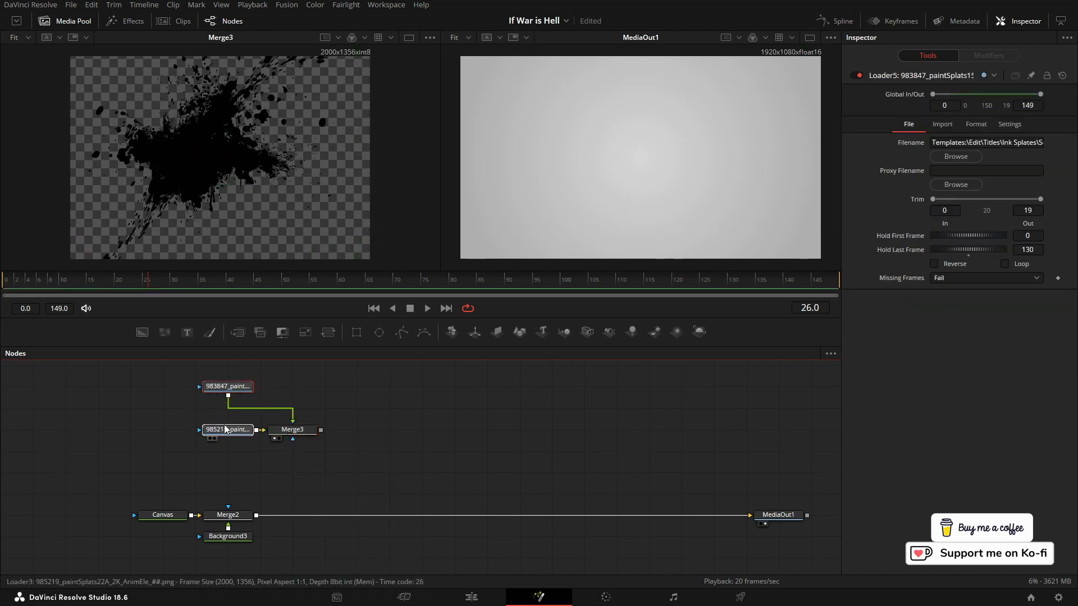
In Merge3, set the foreground splat's size to 0.467 and its centre X to 0.243, and play back the result
click(292, 429)
drag(1038, 140, 925, 124)
click(366, 378)
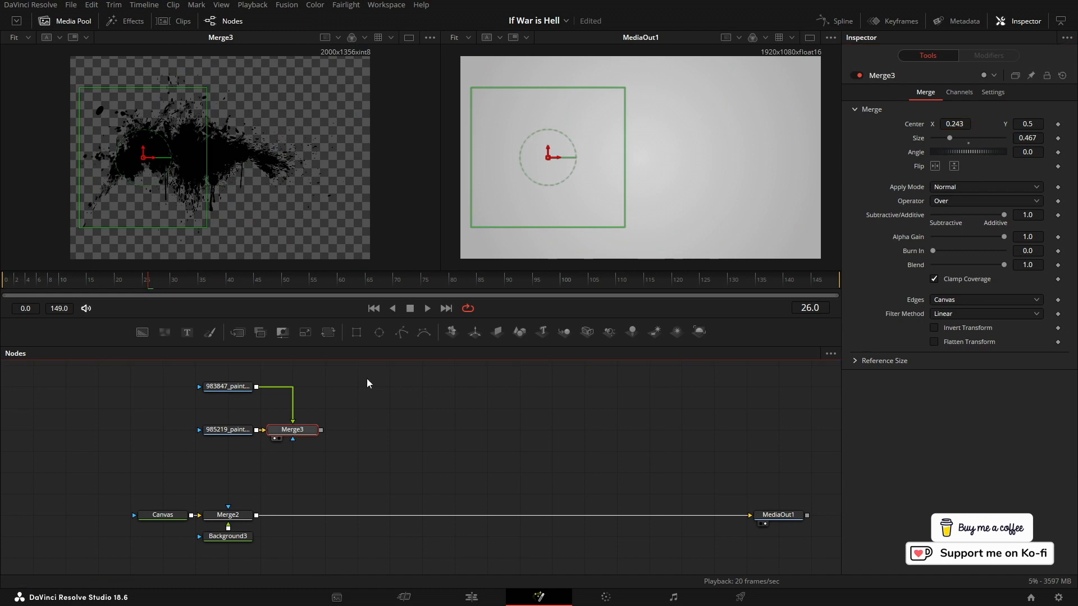
click(374, 309)
click(427, 308)
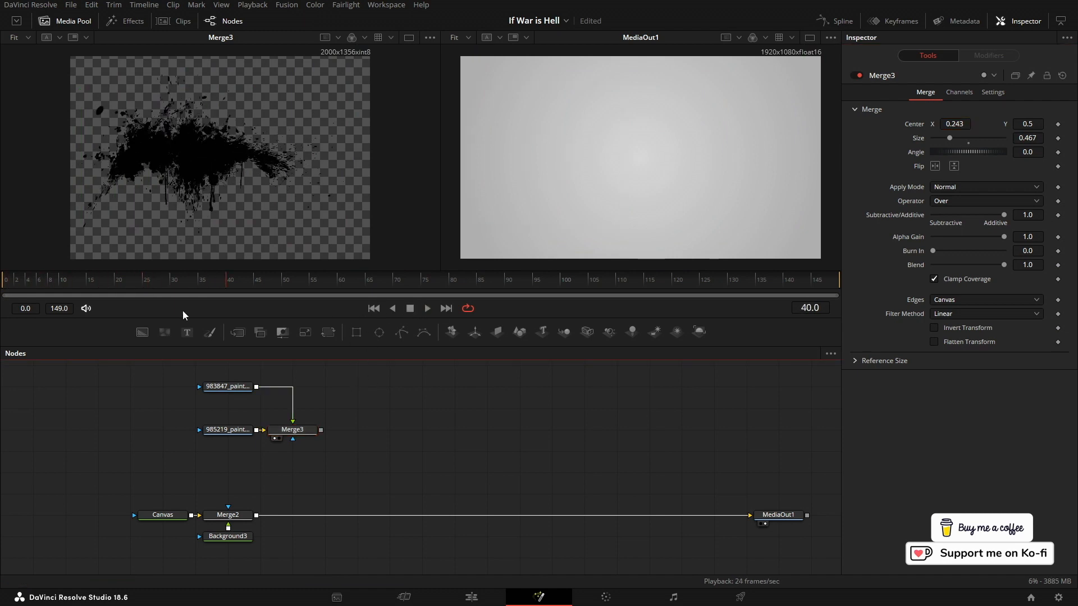
At frame 3, set Merge3's centre Y to 0.398 and scrub through the combined splat animation
mouse_move(10, 279)
mouse_down()
mouse_move(30, 282)
mouse_move(21, 280)
mouse_up()
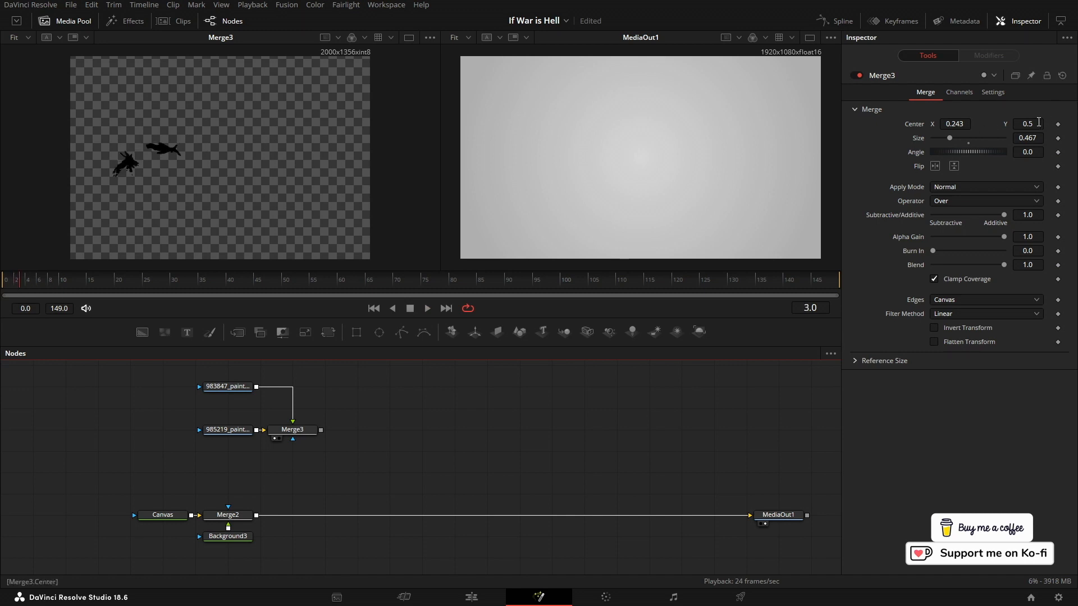
drag(1039, 122, 982, 123)
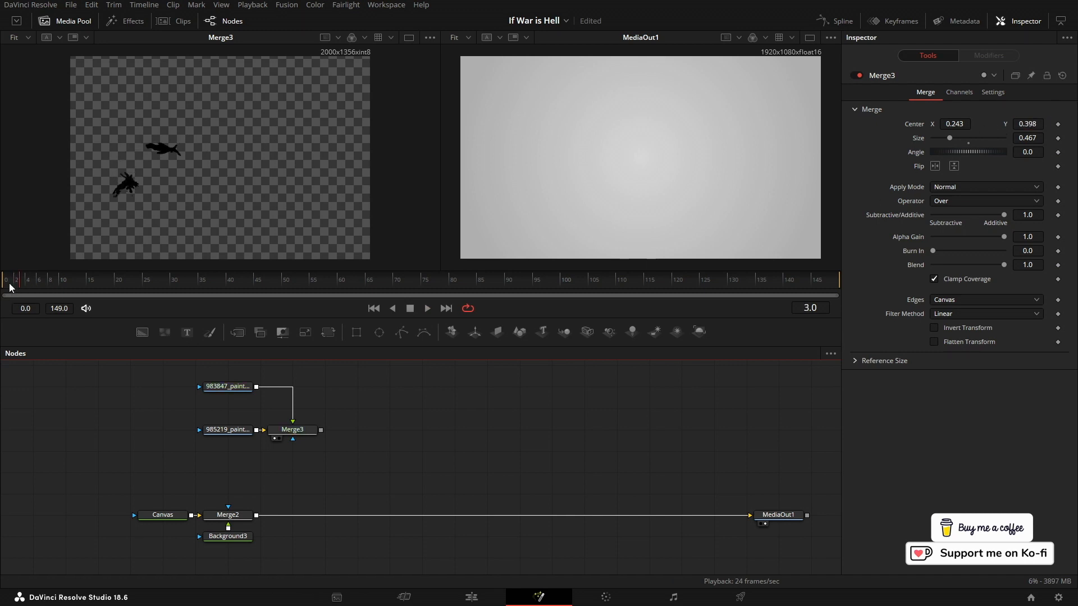
drag(10, 286, 187, 280)
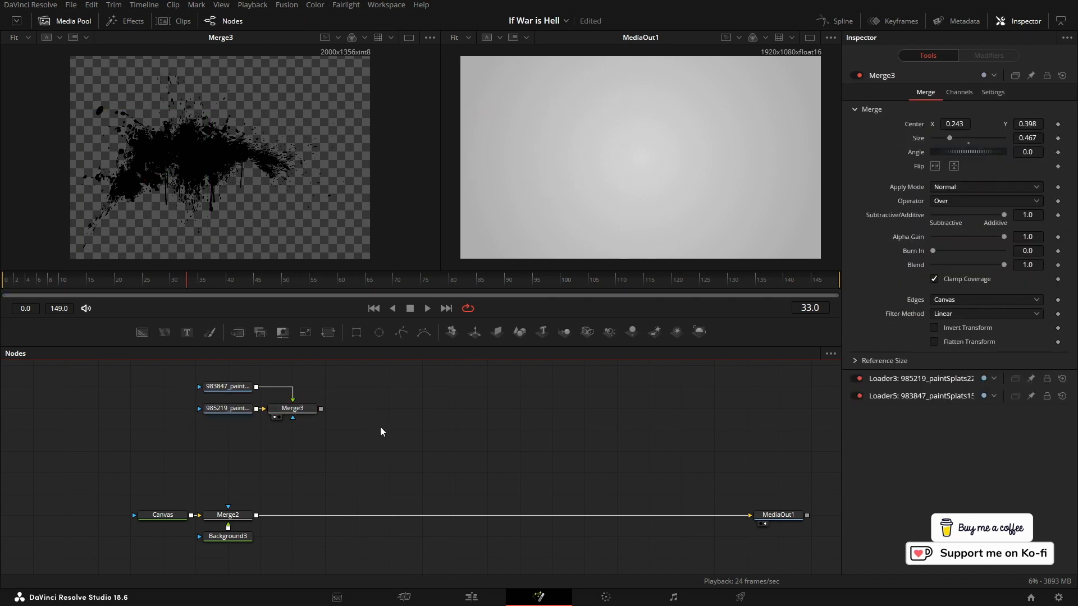
Add a new Background node directly below the 985219 splat loader
drag(142, 332, 133, 437)
drag(225, 440, 225, 441)
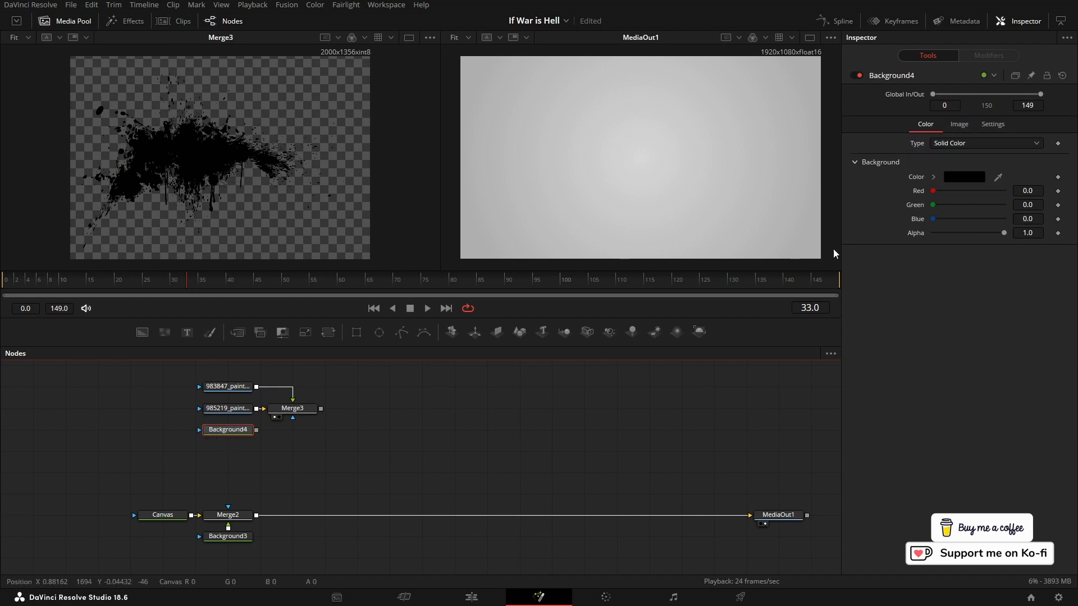
Colour Background4 dark red with Red at 0.48 and show the node in the first viewer
drag(934, 192, 968, 194)
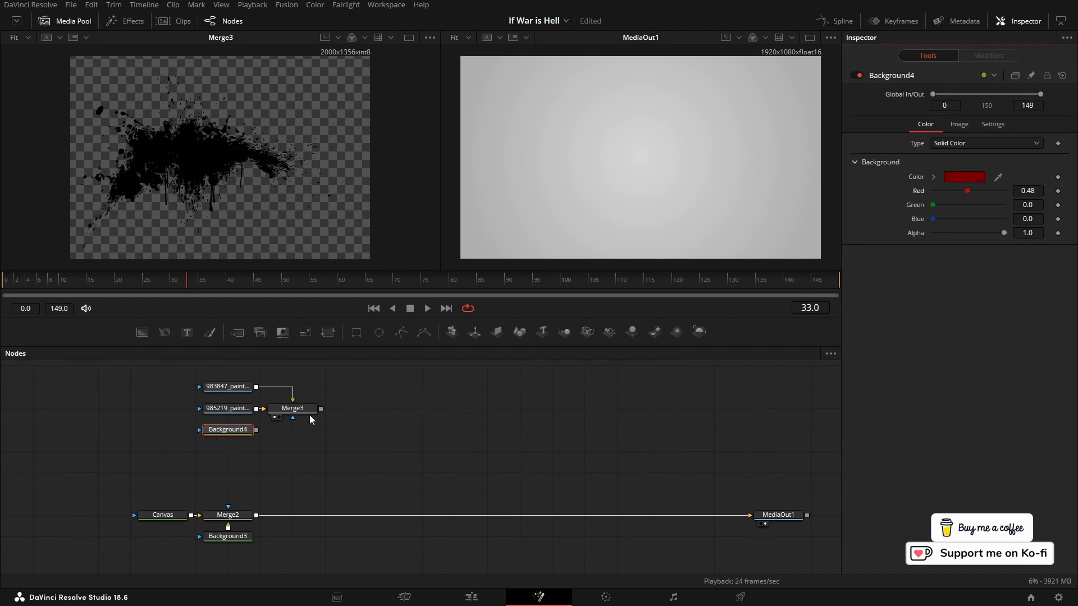
drag(231, 431, 245, 229)
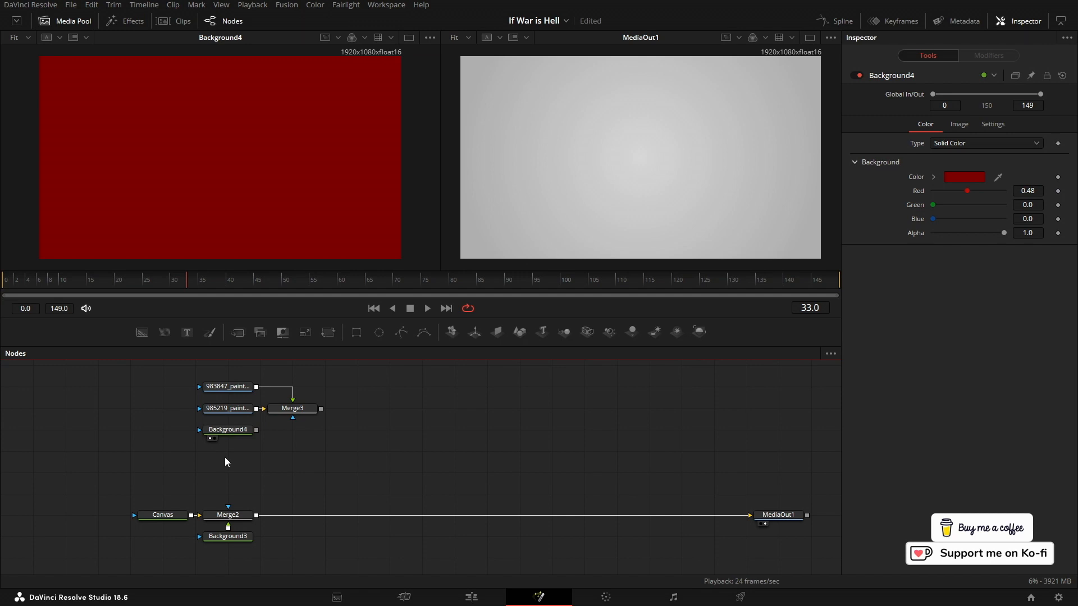
Add a Loader node directly below Background4 and load the texture Grunge_12.jpg
key(shift+space)
text(loader)
key(Return)
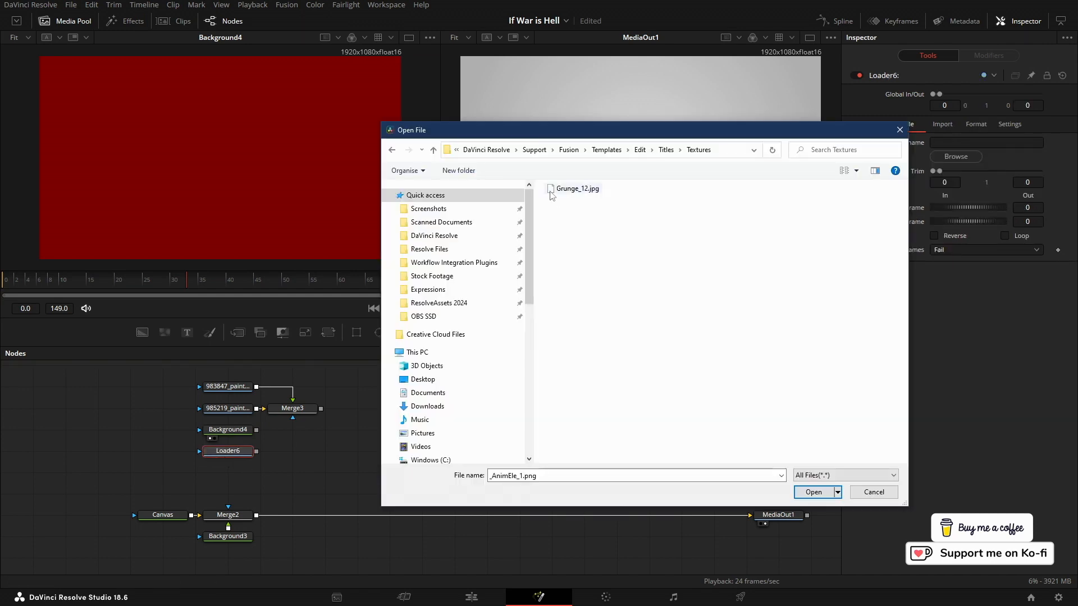
double_click(552, 191)
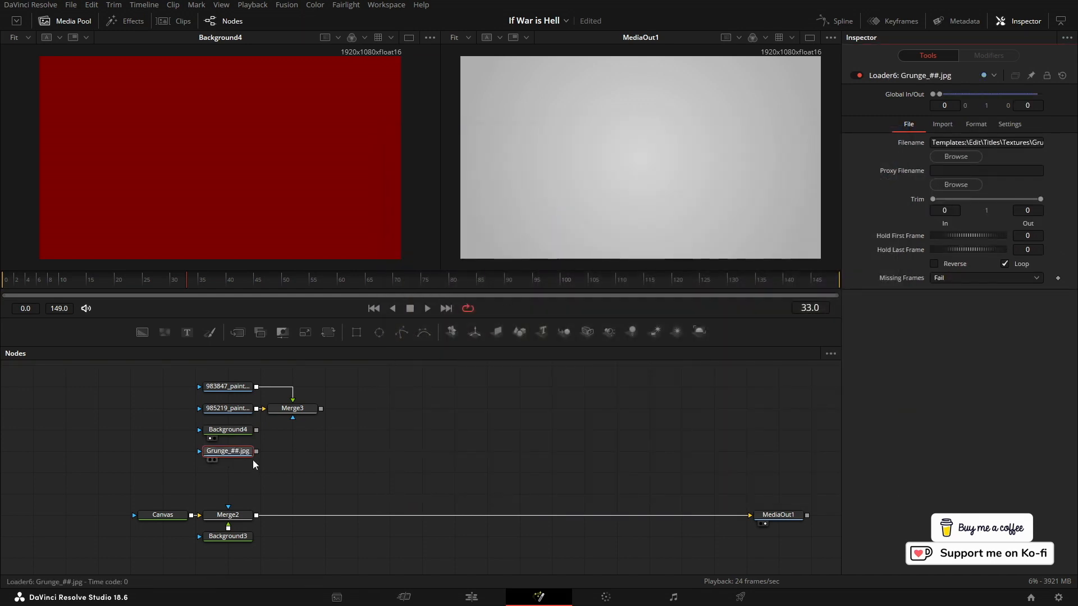
Merge Background4 over the Grunge loader, view the merge, and set its apply mode to Multiply
drag(257, 430, 259, 455)
key(1)
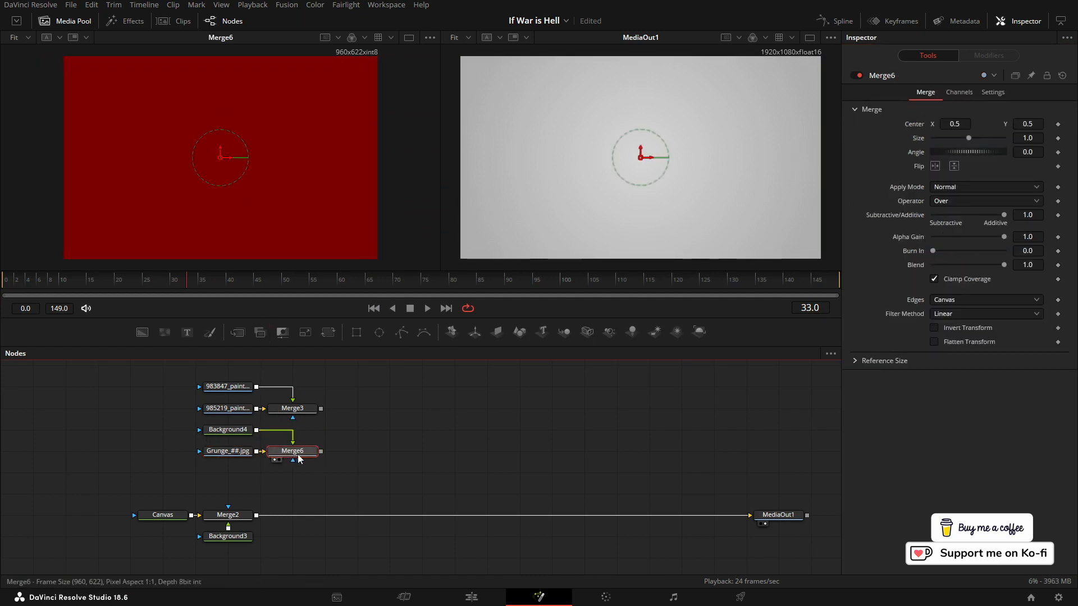
click(962, 202)
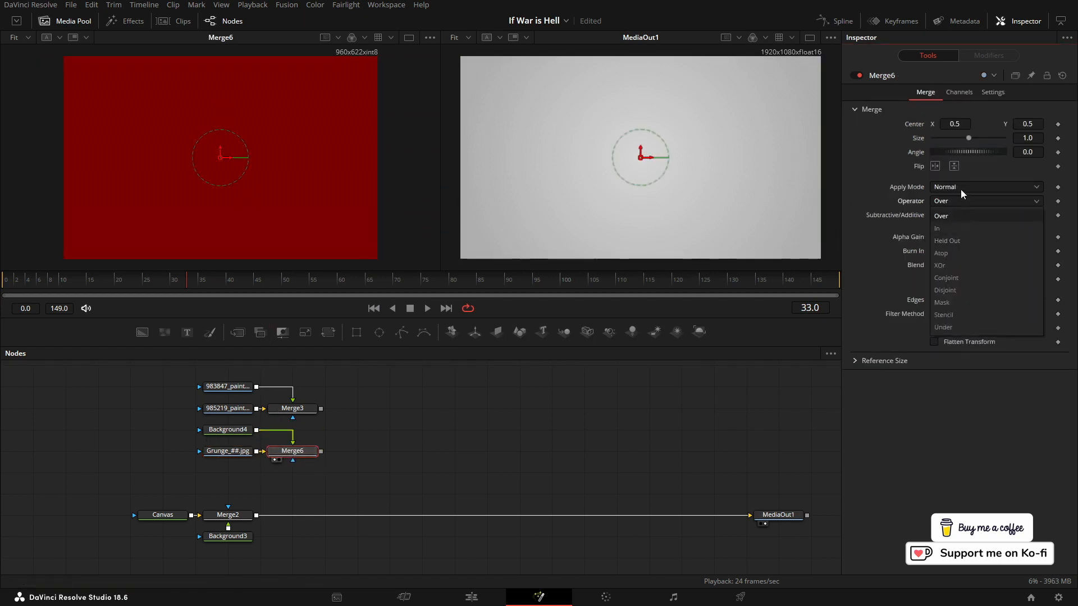
click(961, 189)
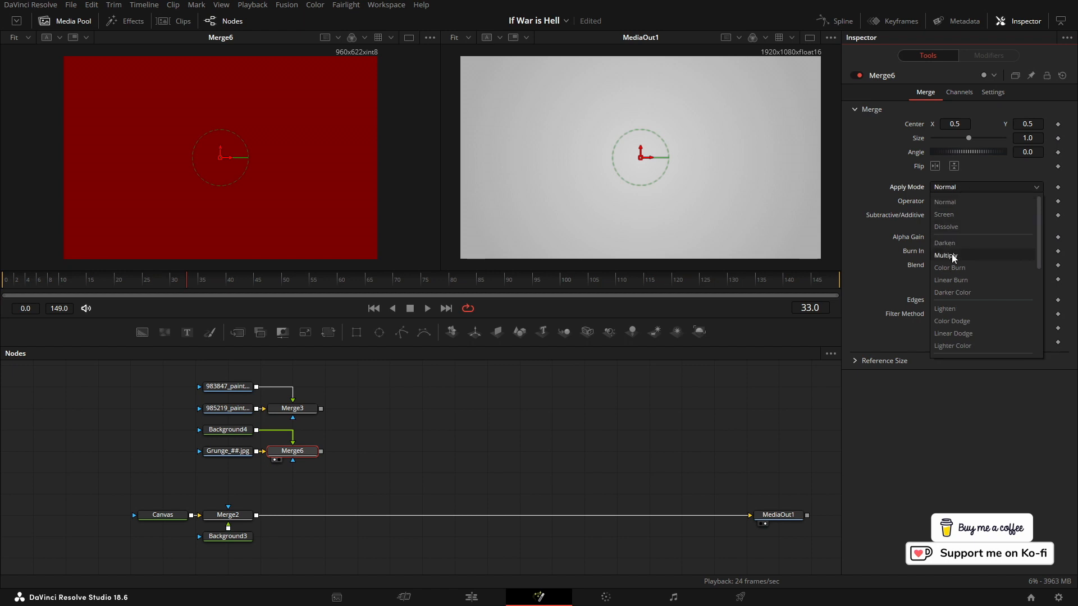
click(953, 256)
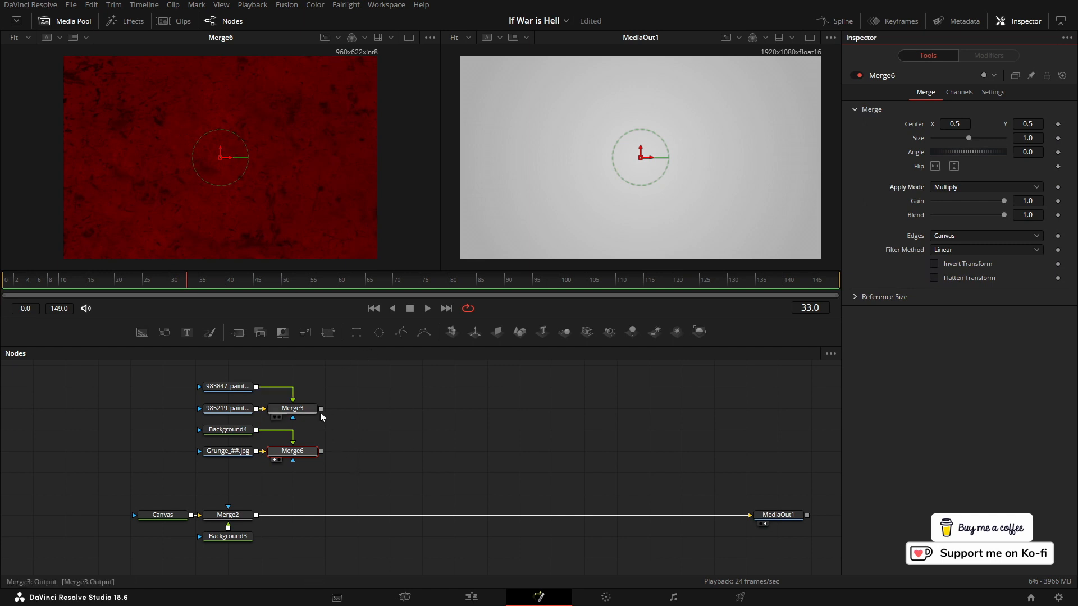
Merge Merge3's splats over the red grunge texture, set the new merge's operator to In, and swap its inputs
drag(321, 409, 277, 232)
drag(361, 456, 393, 456)
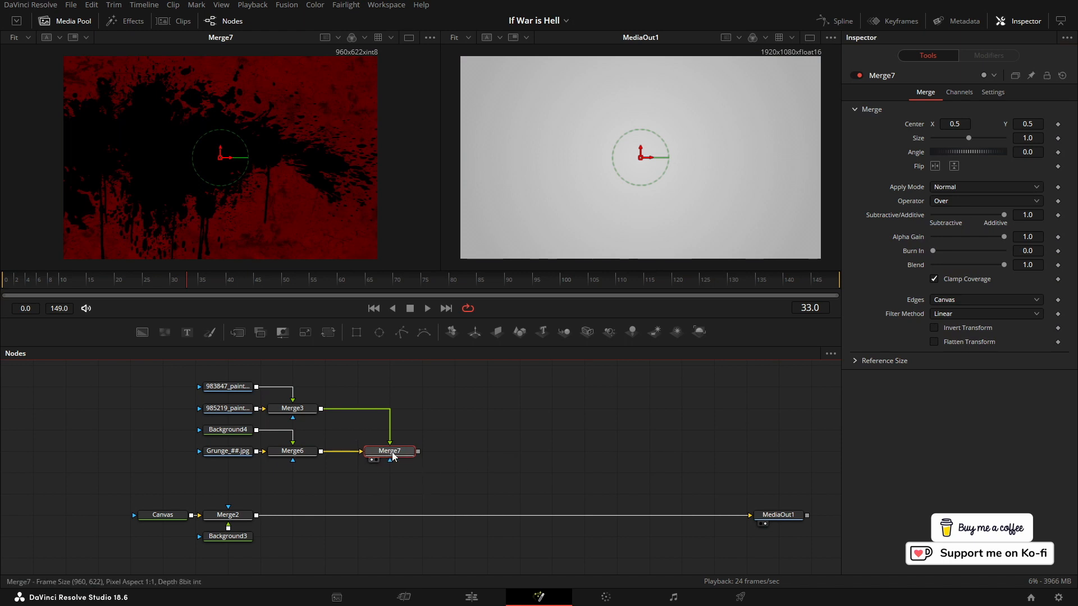
click(961, 202)
click(951, 227)
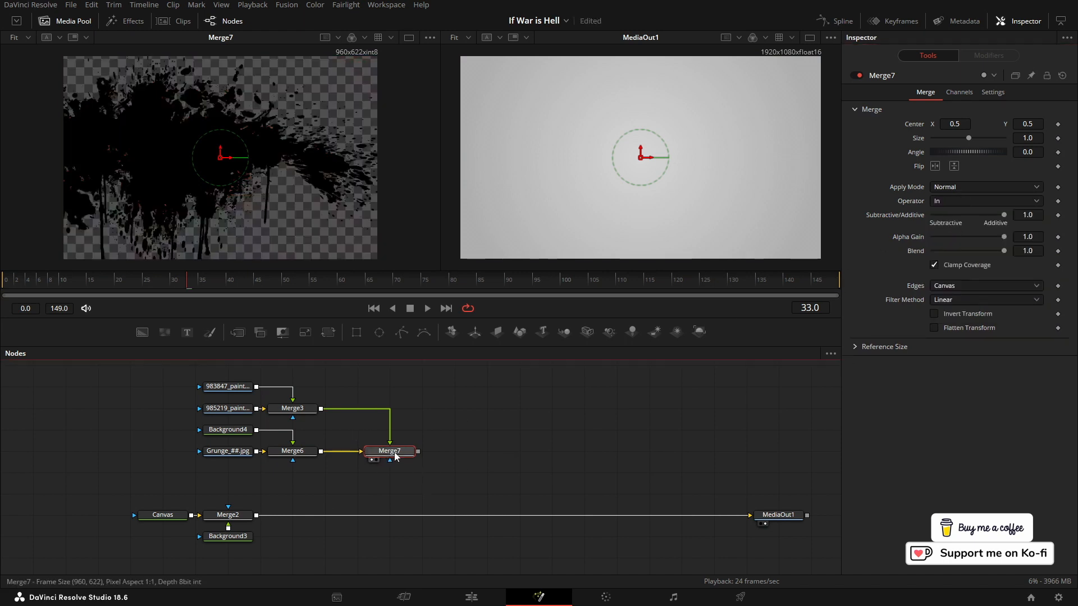
key(ctrl+t)
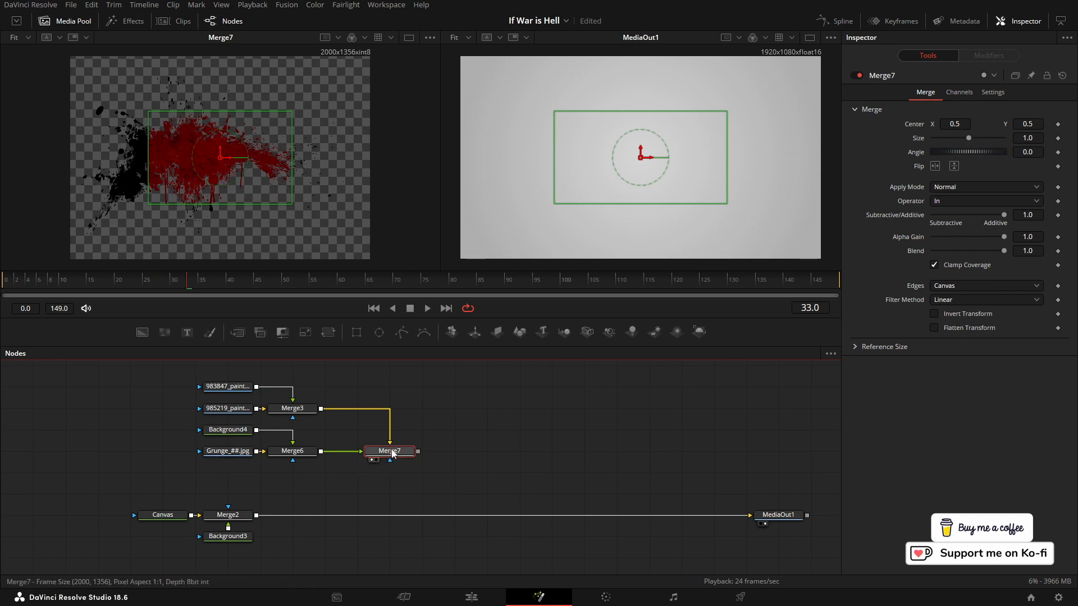
Set Merge7's size to 2.149 so the texture covers the splats, and play back the animation from the start
drag(969, 138, 979, 139)
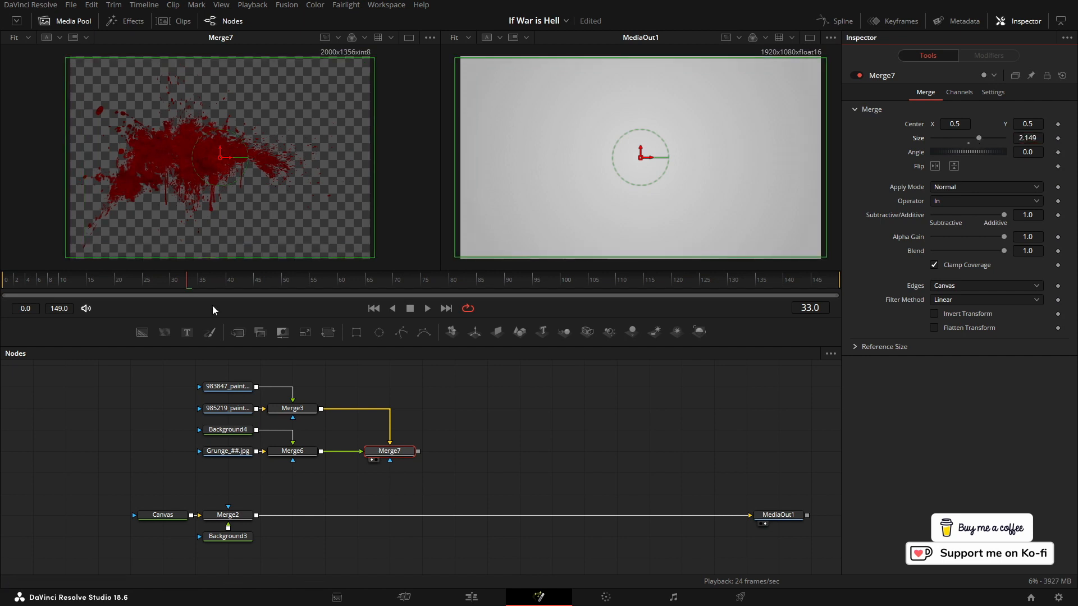
click(373, 308)
click(427, 308)
click(409, 308)
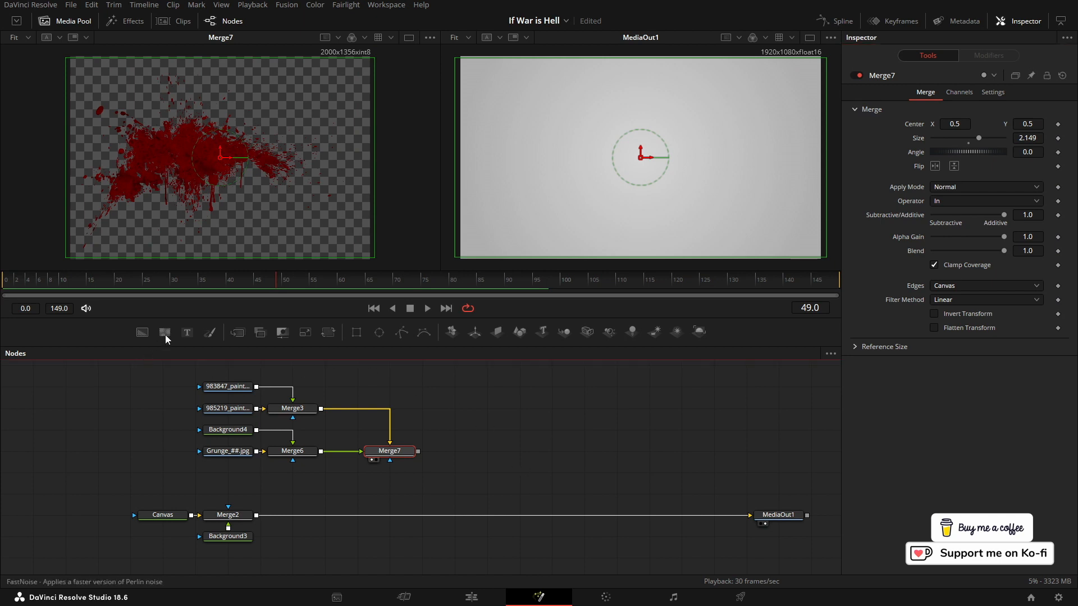
Add a FastNoise node masked by Merge3's output and paste the copied noise settings onto it (Detail 7.01, Contrast 2.33, Scale 11.81)
drag(165, 335, 483, 416)
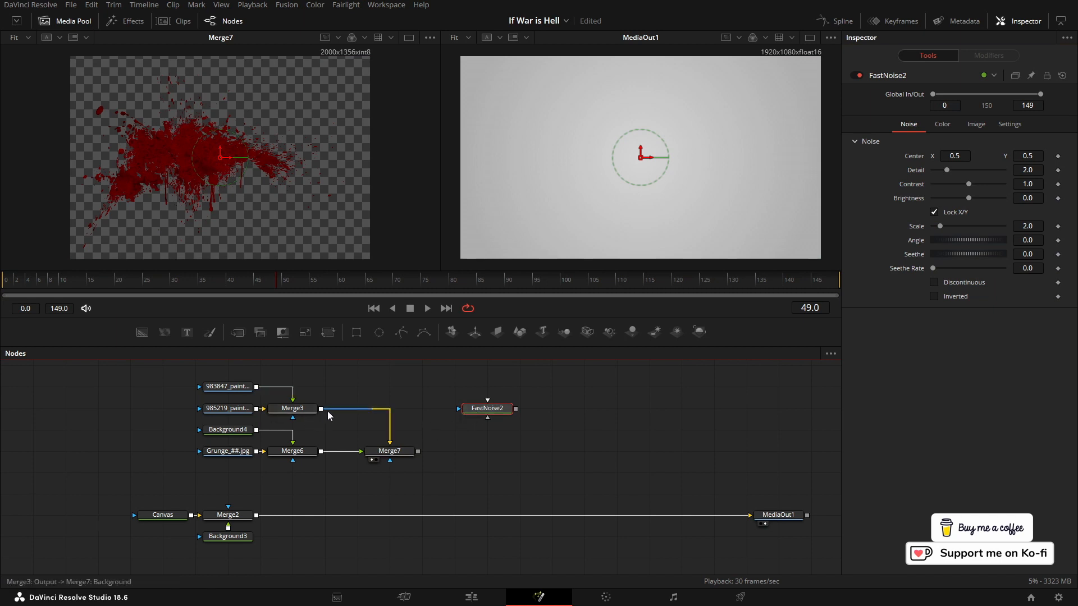
drag(321, 409, 315, 241)
drag(486, 414, 508, 417)
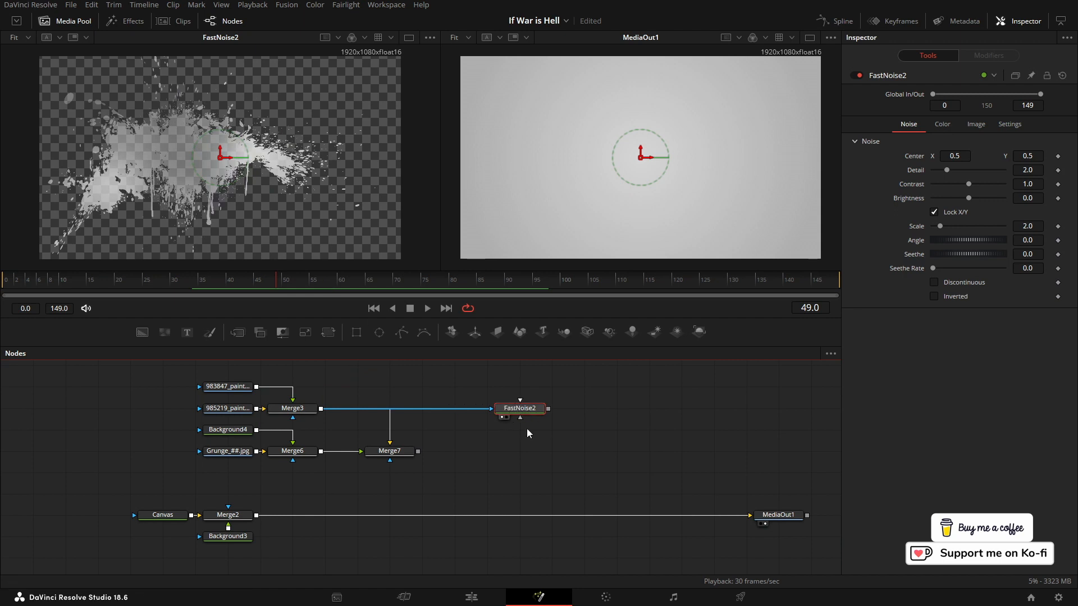
right_click(511, 409)
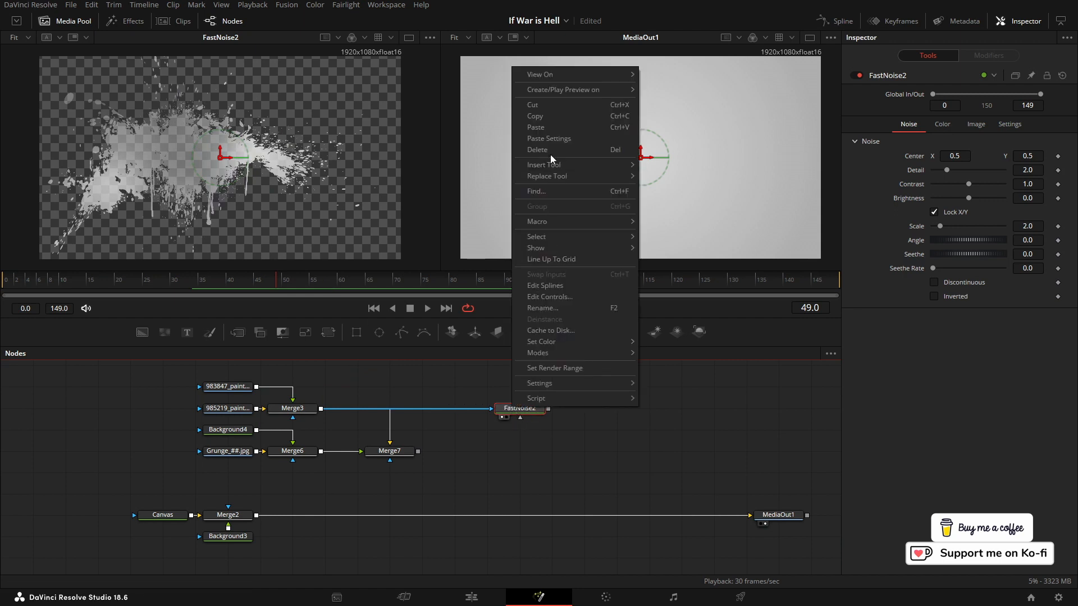
click(551, 139)
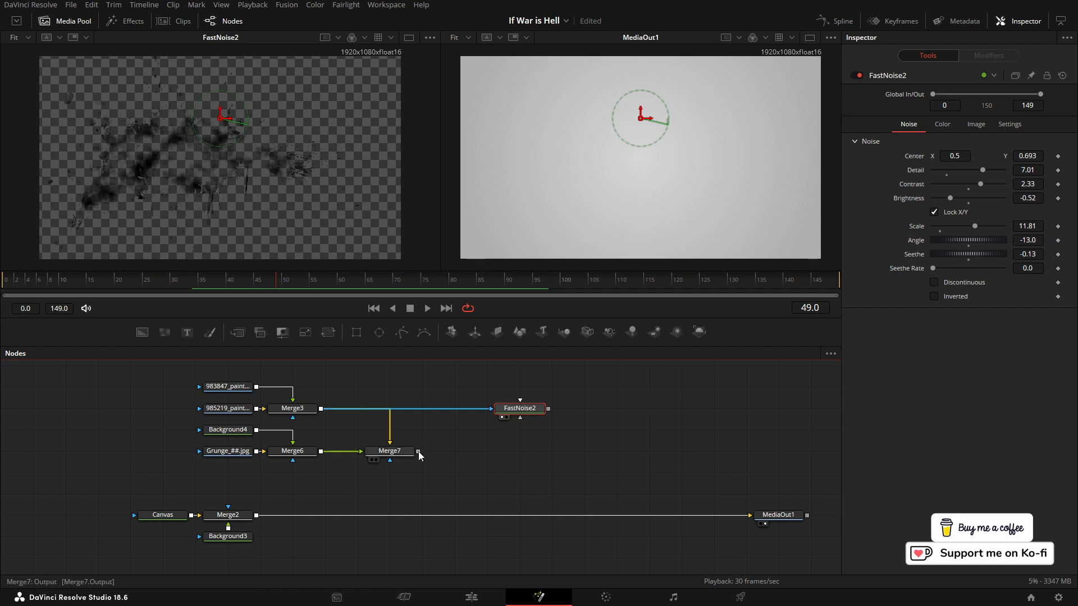
Merge Merge7's red splat over Merge2's backdrop and the FastNoise over that result, and play back the composite
drag(419, 451, 257, 516)
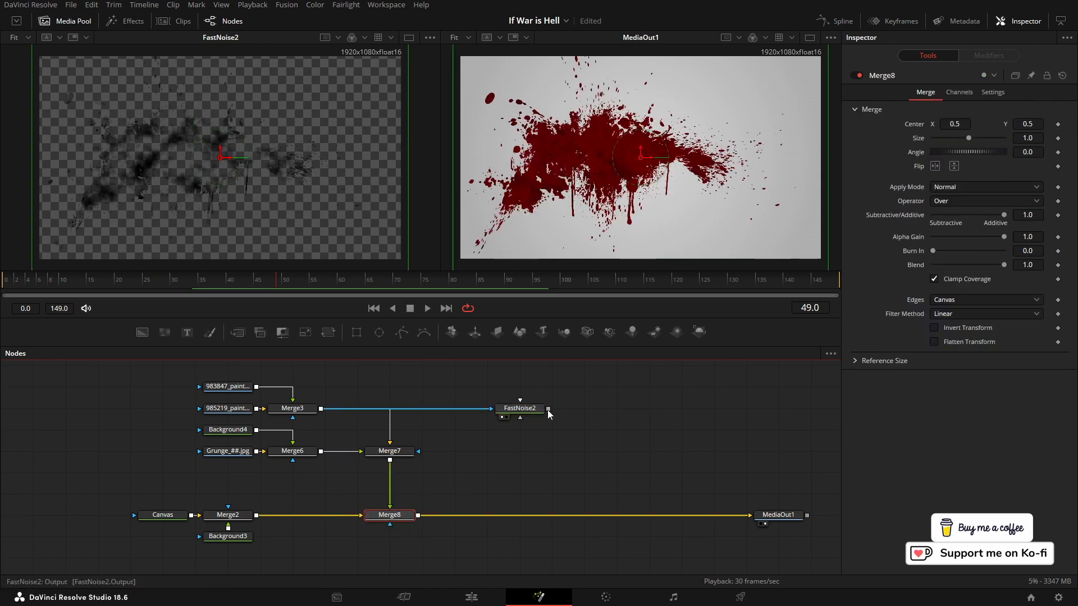
drag(549, 409, 420, 514)
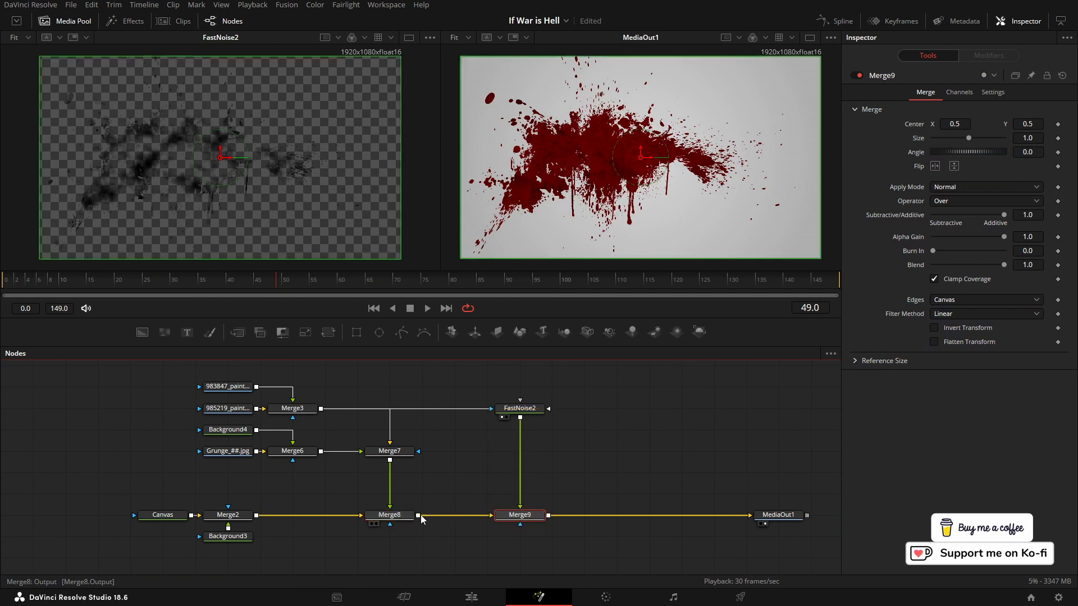
click(428, 308)
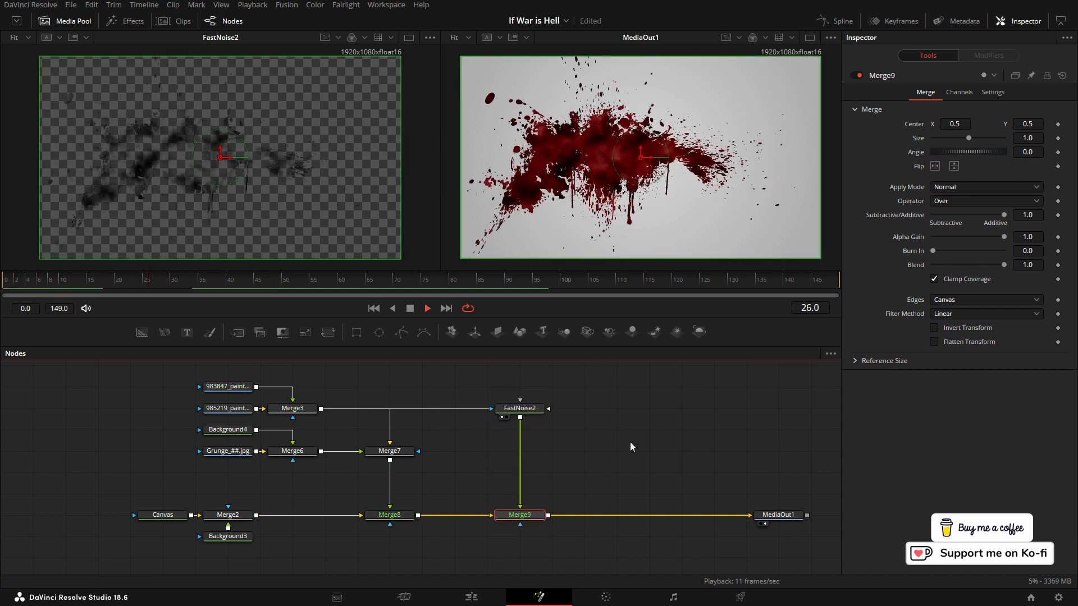
click(410, 308)
Move the splat nodes closer to the main merge chain to compact the node graph
drag(625, 449, 185, 375)
drag(389, 468, 389, 489)
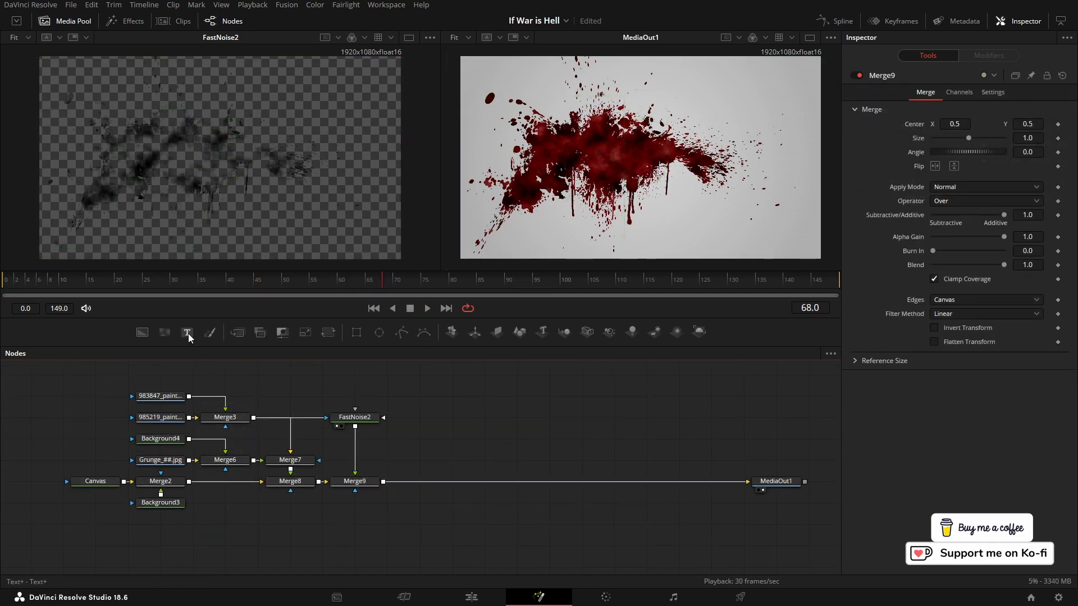
Add a Text+ node, merge it over Merge9's output, and set its font to GASMASK
drag(188, 333, 384, 487)
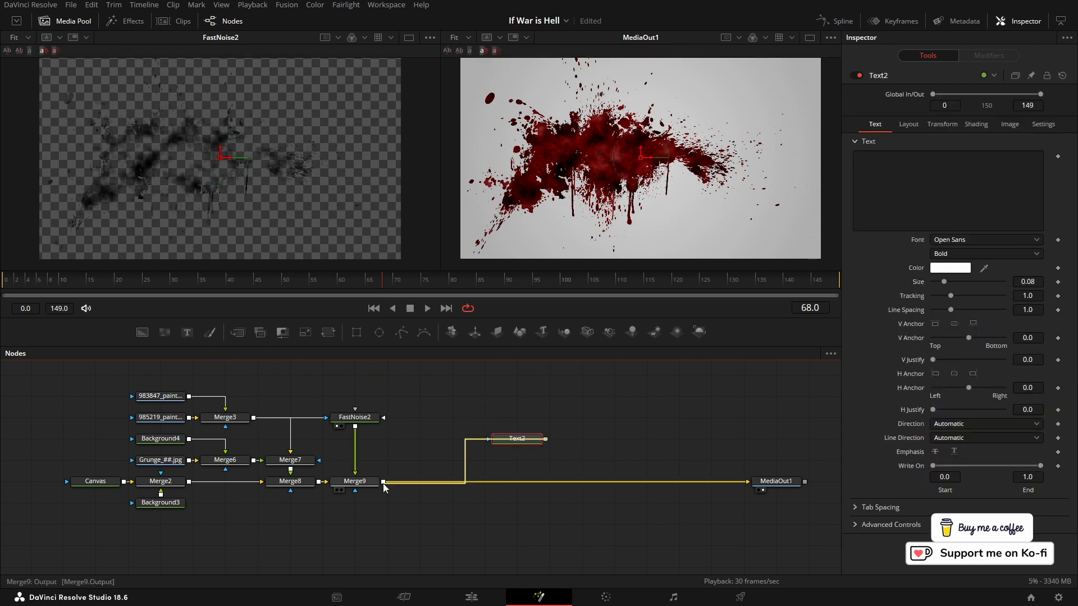
click(961, 241)
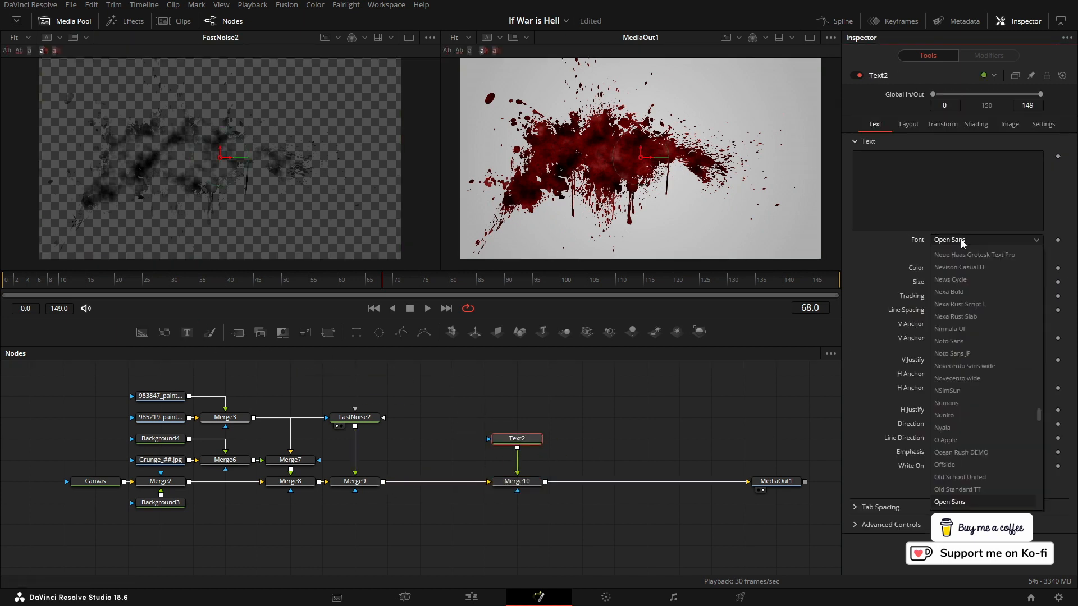
scroll(954, 278, up, 10)
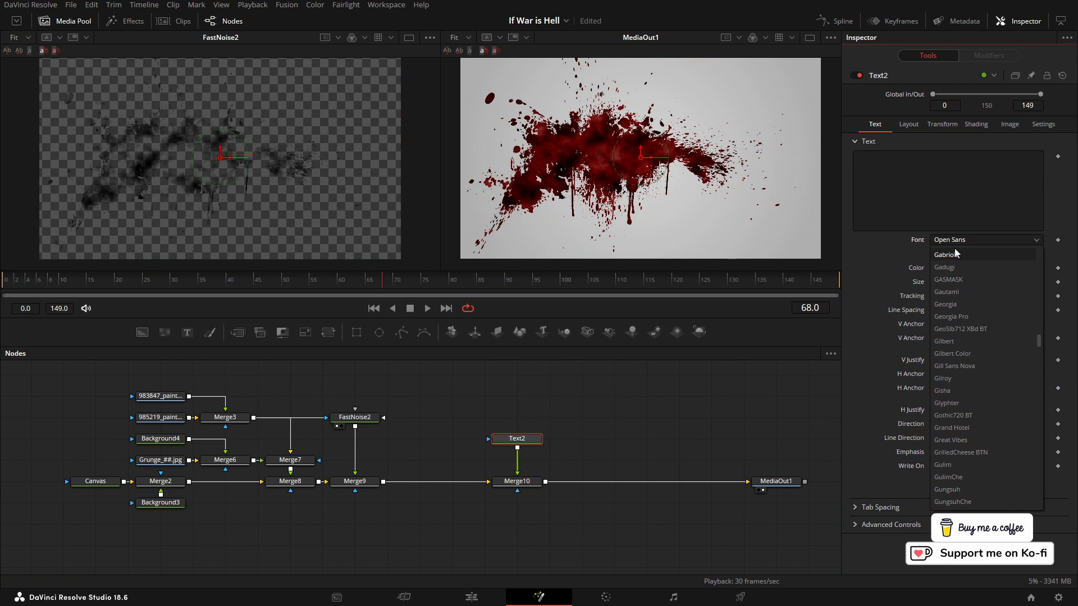
click(953, 280)
Enter the title text "ONCE", "UPUN" and "A TIME" on three separate lines
click(906, 170)
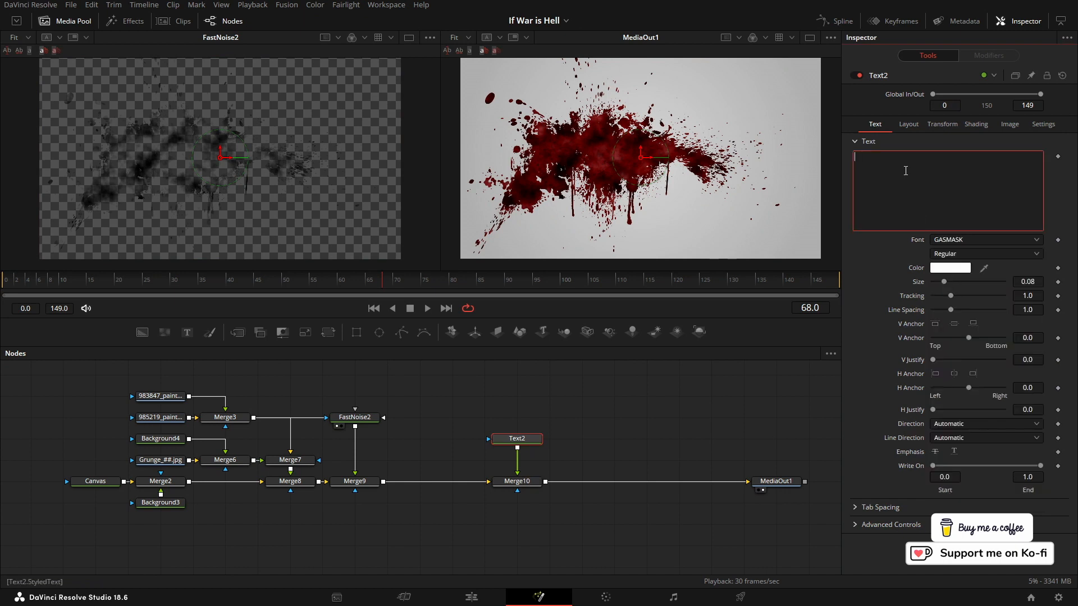
text(ONCE)
key(Return)
text(UPUN )
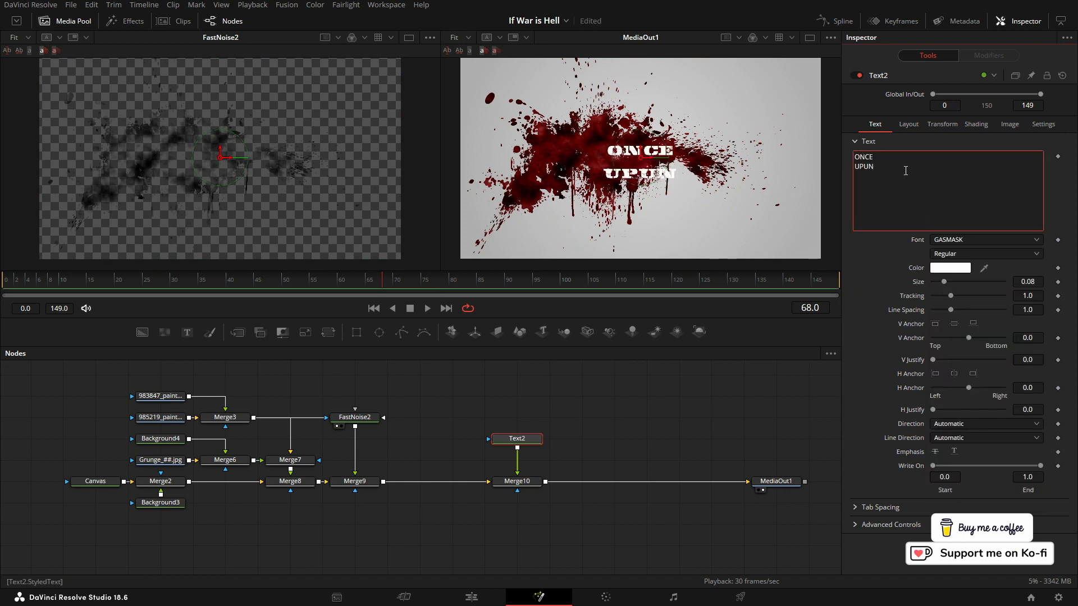
text(A TIME)
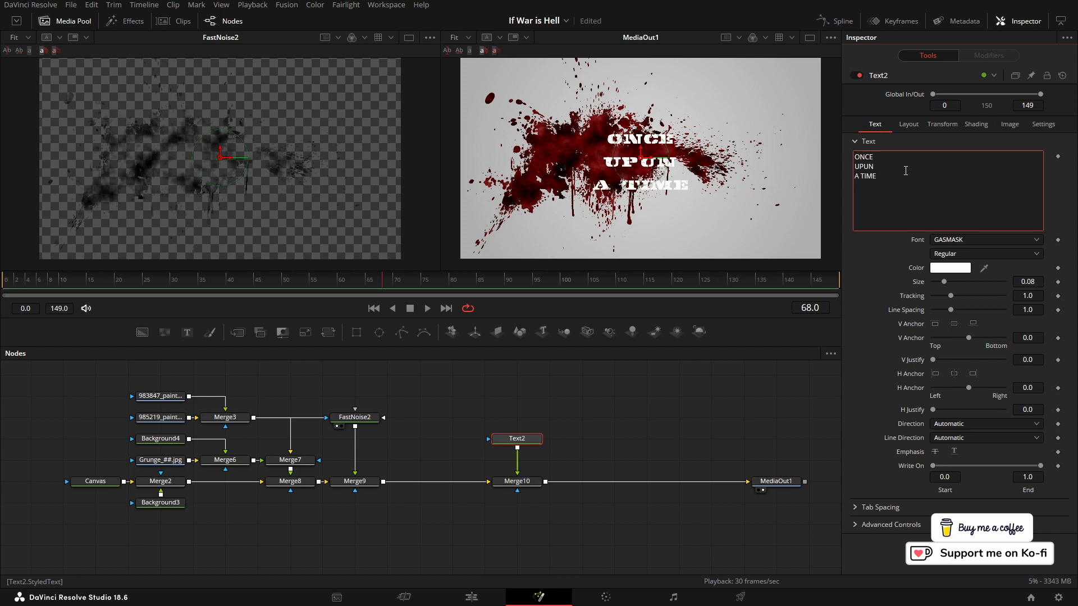
Set the title text's horizontal anchor to -2.0
drag(968, 387, 928, 395)
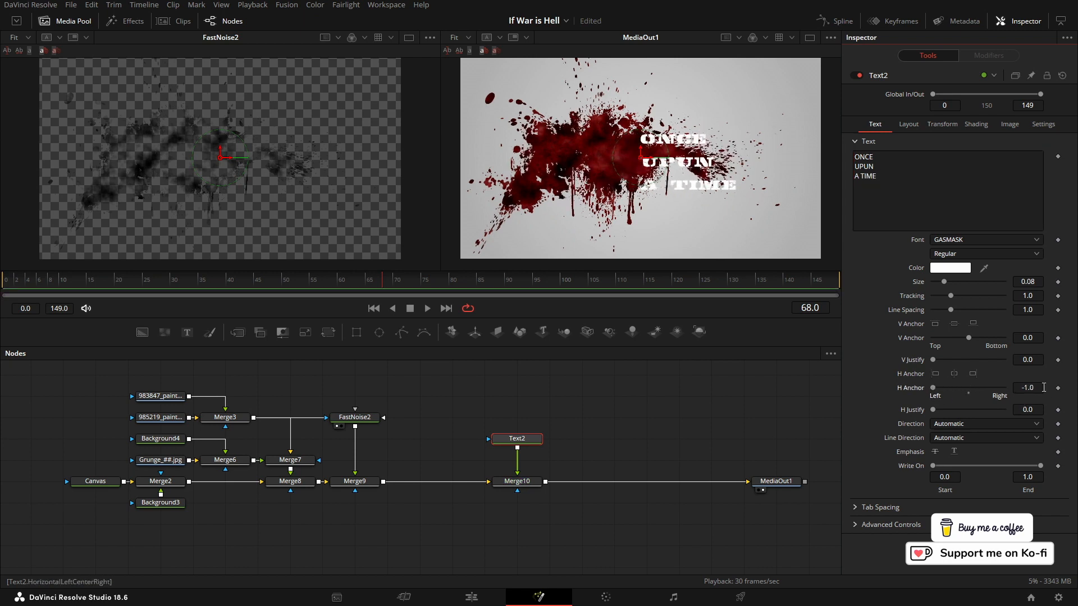
click(1042, 388)
text(-2)
key(Tab)
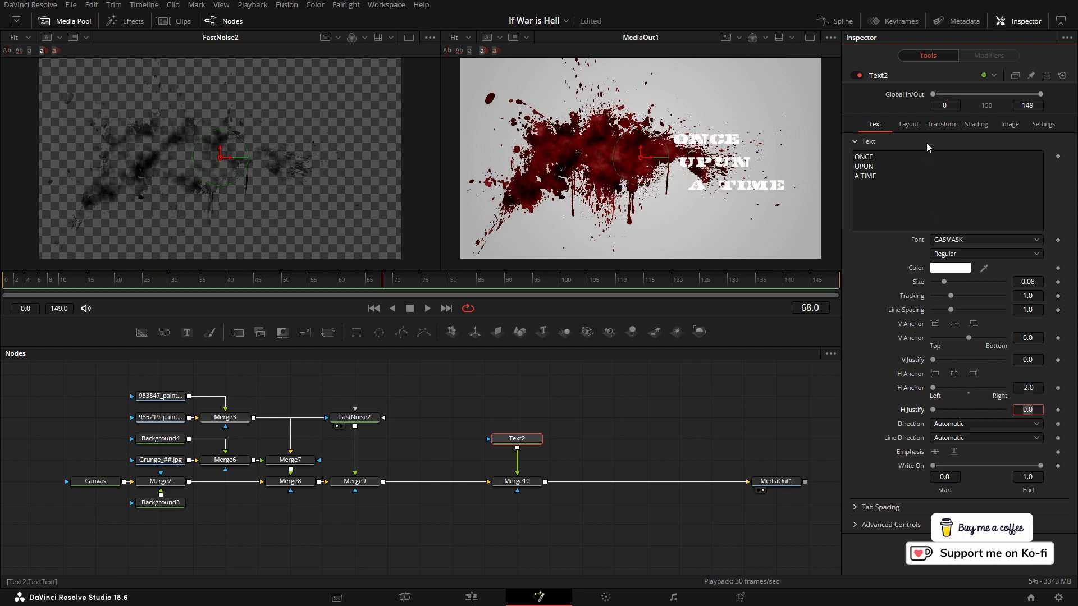
Position the title layout at centre X 0.07 and centre Y 0.5, and set the text size to 0.1066
click(914, 126)
drag(958, 171, 912, 171)
drag(1027, 170, 1042, 170)
double_click(1027, 171)
text(0.5)
key(Tab)
click(876, 126)
drag(1028, 282, 1042, 282)
click(914, 127)
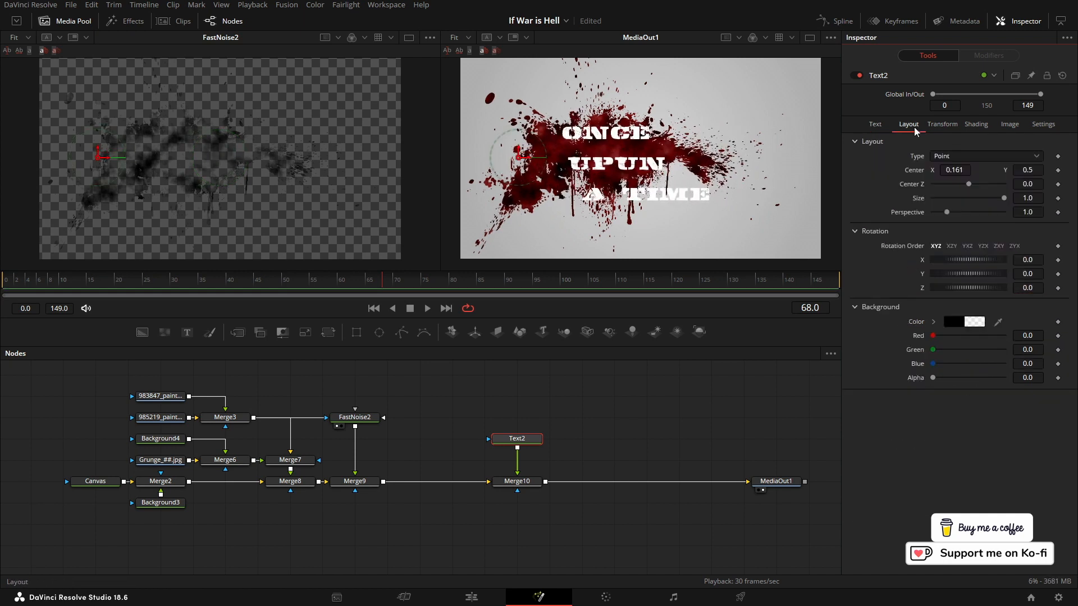
drag(955, 170, 943, 170)
Set the title's line spacing to 0.69 and its layout centre Y to 0.54
click(876, 126)
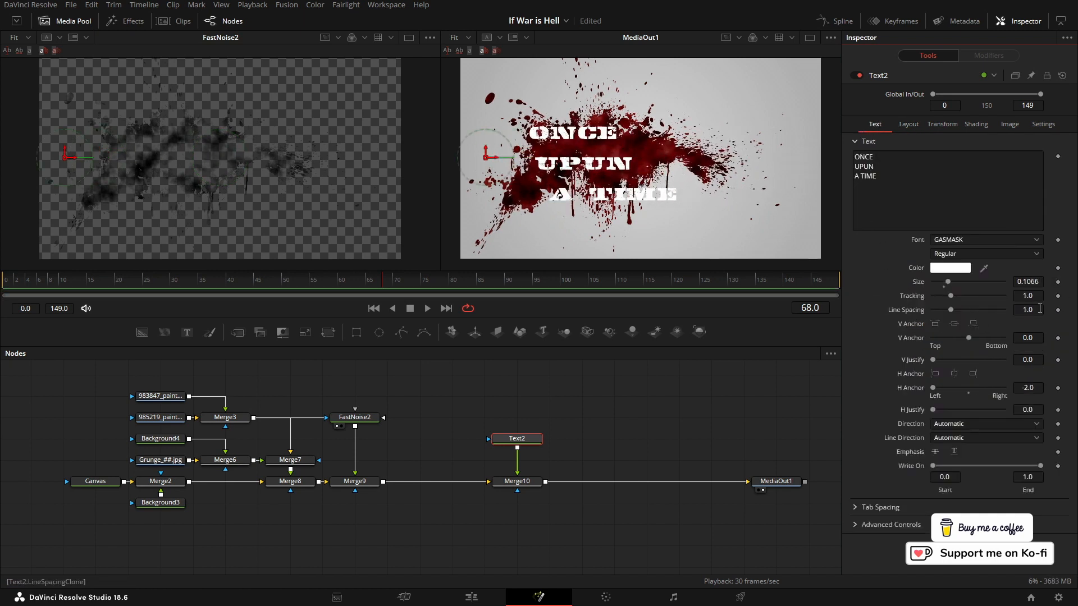
drag(1027, 309, 983, 310)
click(908, 124)
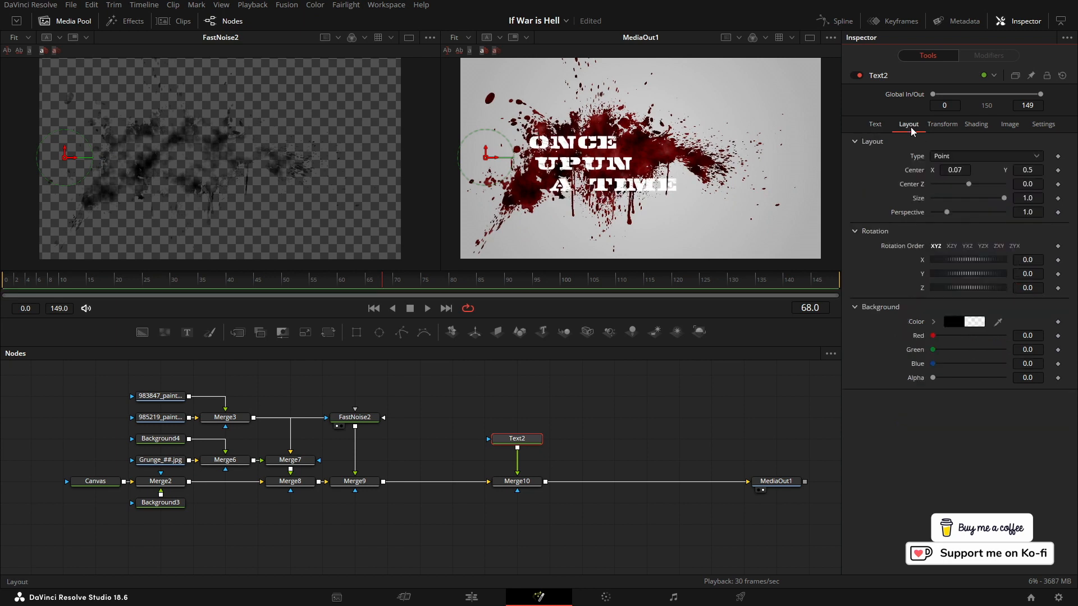
drag(1025, 168, 1033, 168)
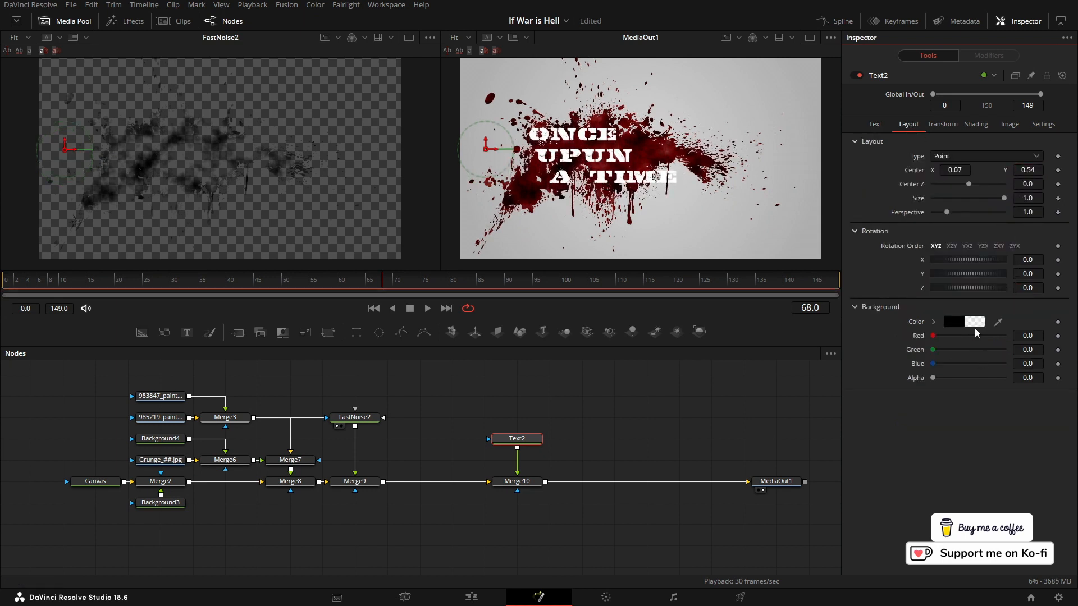
Enable the Black Shadow shading element 3 on the title and return to its text settings
click(978, 126)
click(965, 156)
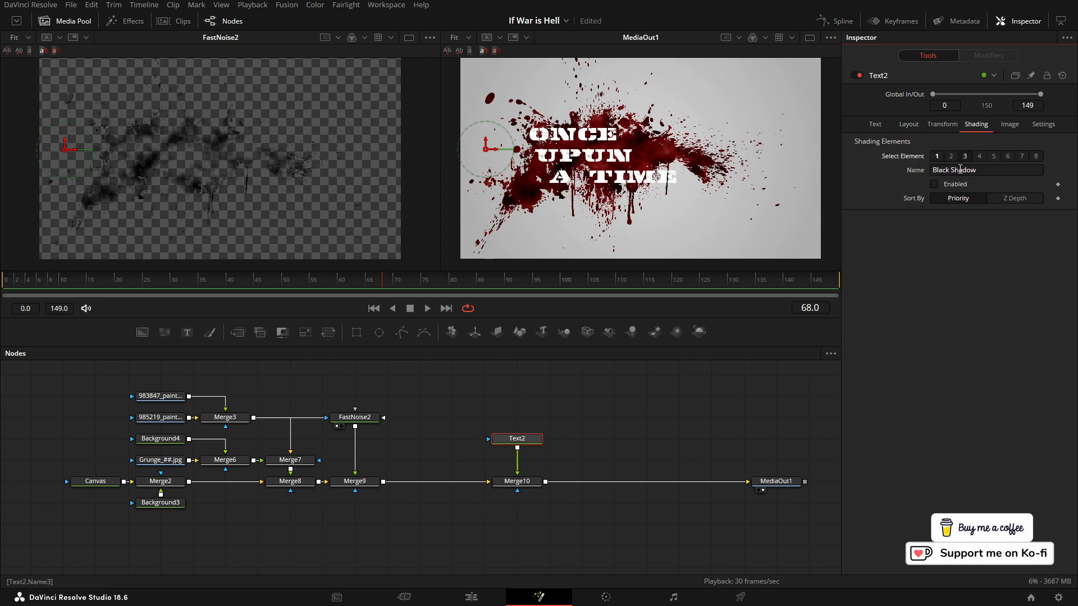
click(875, 124)
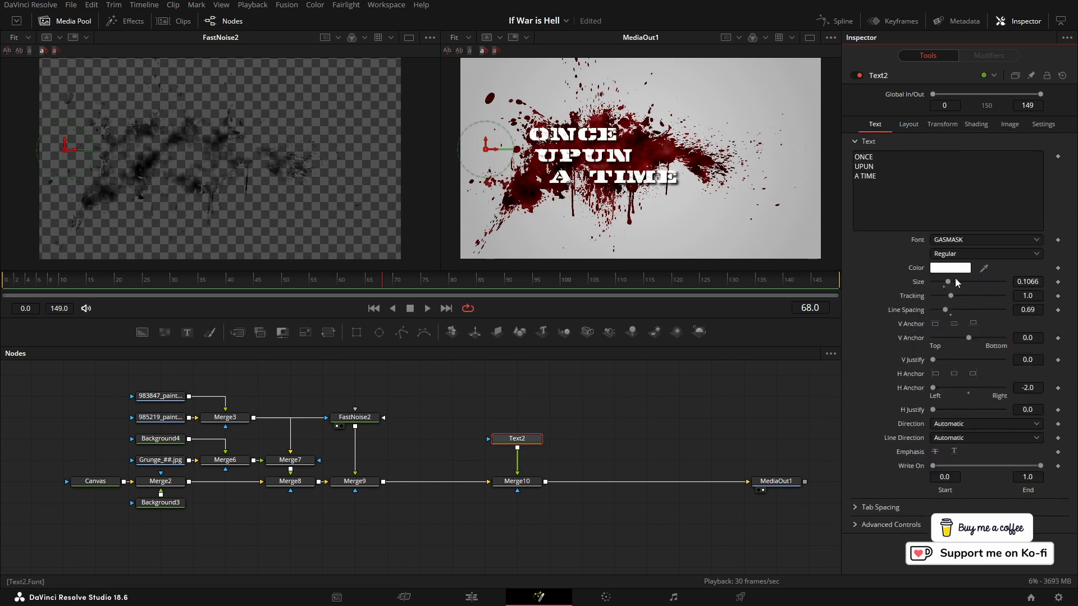
Correct the title's second line to UPON and play the animation from the first frame
click(373, 309)
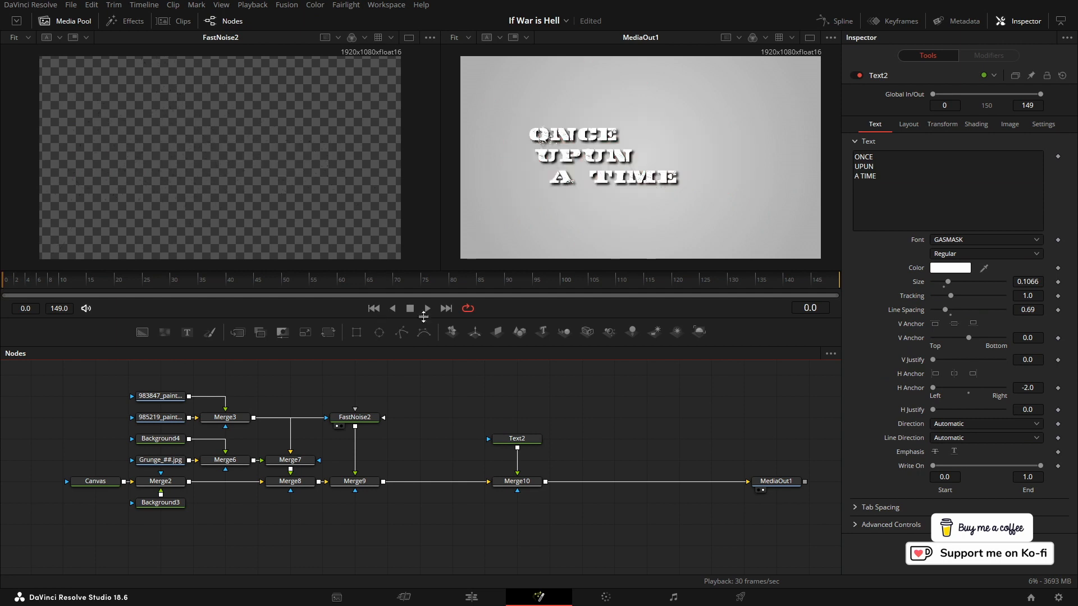
click(427, 308)
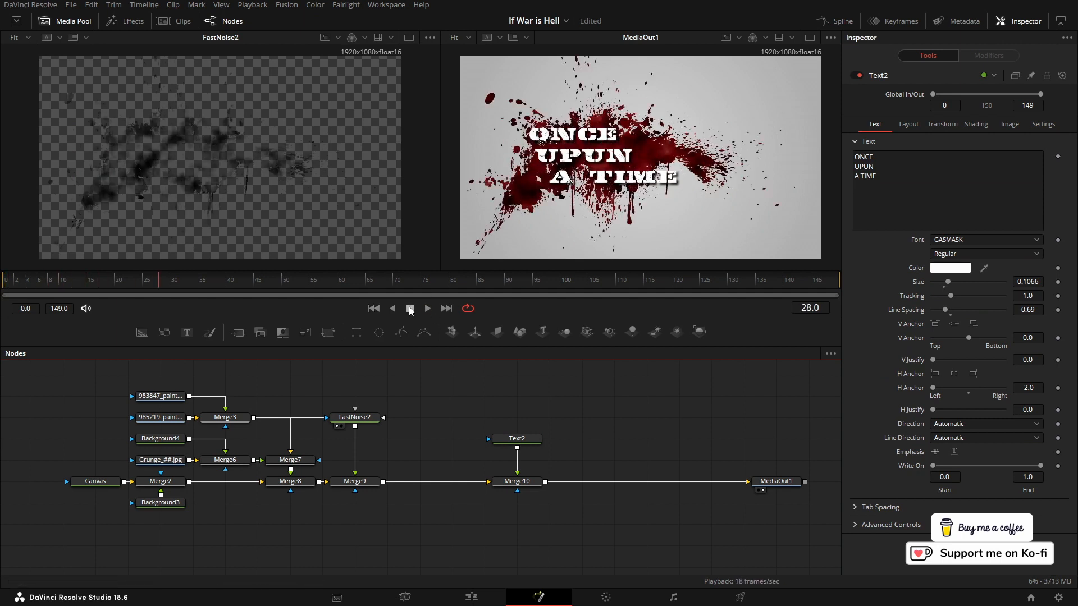
click(873, 203)
key(BackSpace)
text(O)
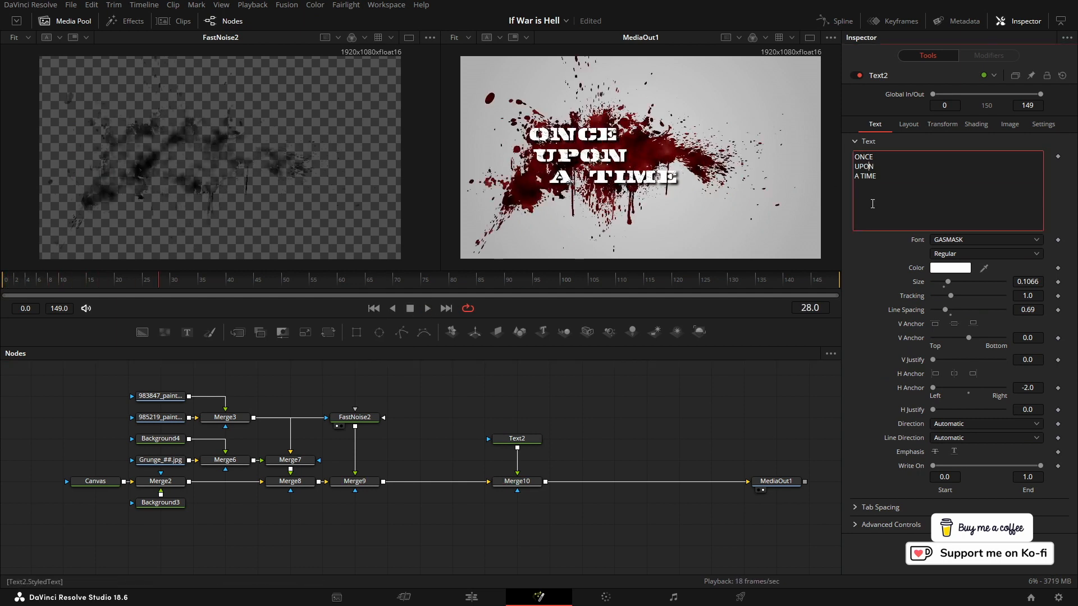
click(617, 459)
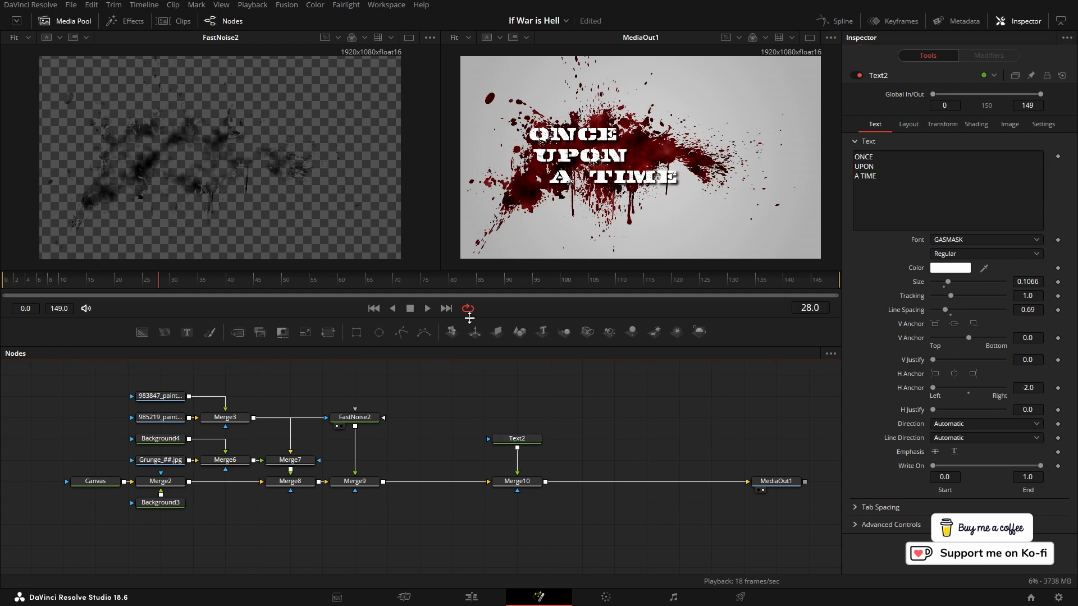
click(373, 309)
click(426, 308)
Add a Loader node above the title that loads the 985219_paintSplats22A_2K_AnimEle sequence from its 01 frame
key(shift+space)
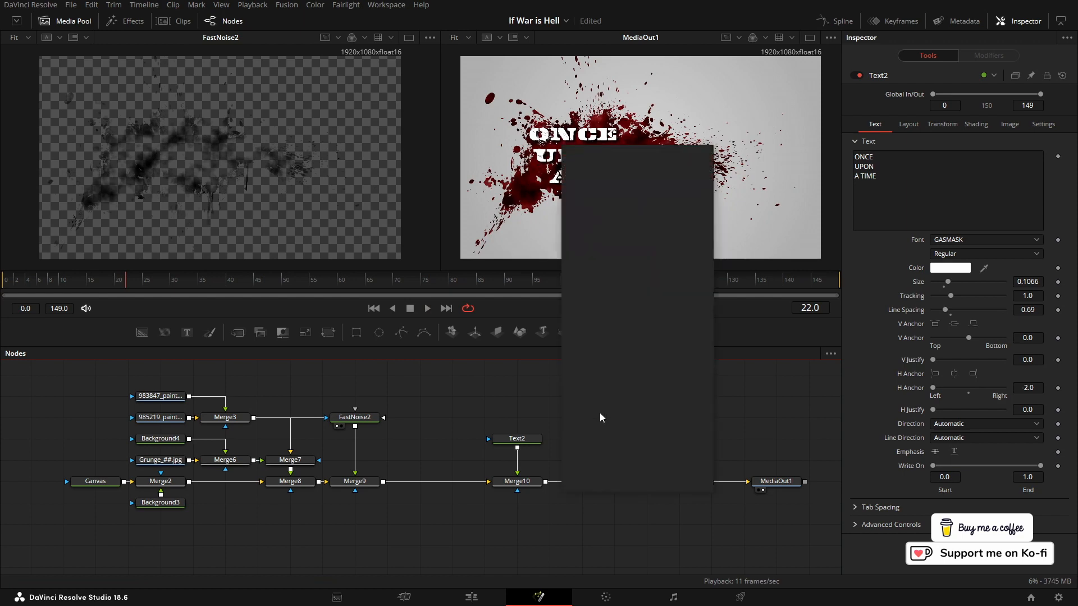
text(LOADER)
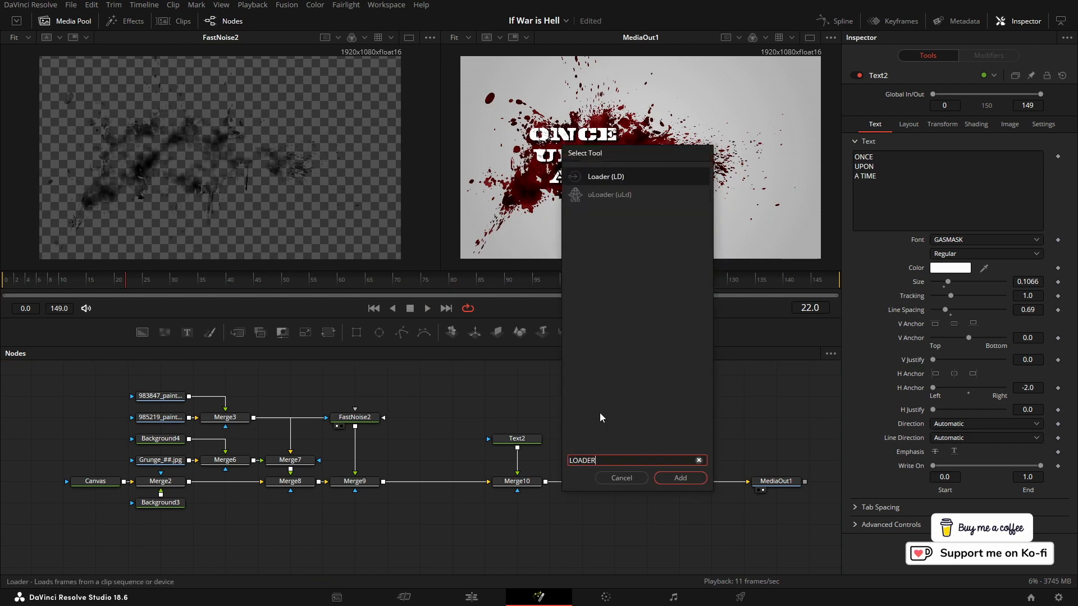
key(Return)
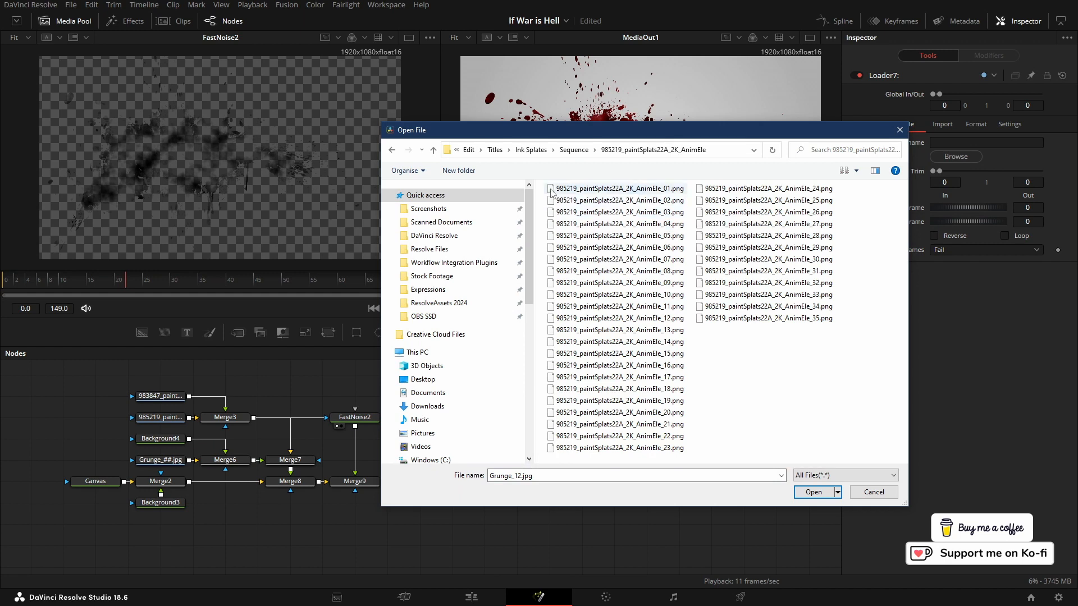
double_click(595, 189)
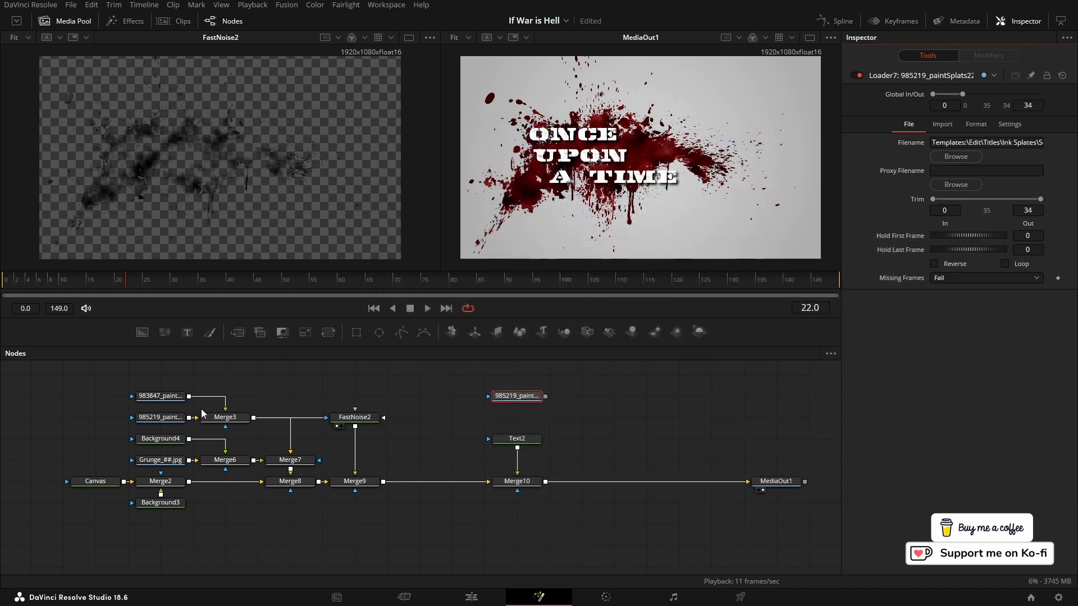
drag(189, 417, 513, 446)
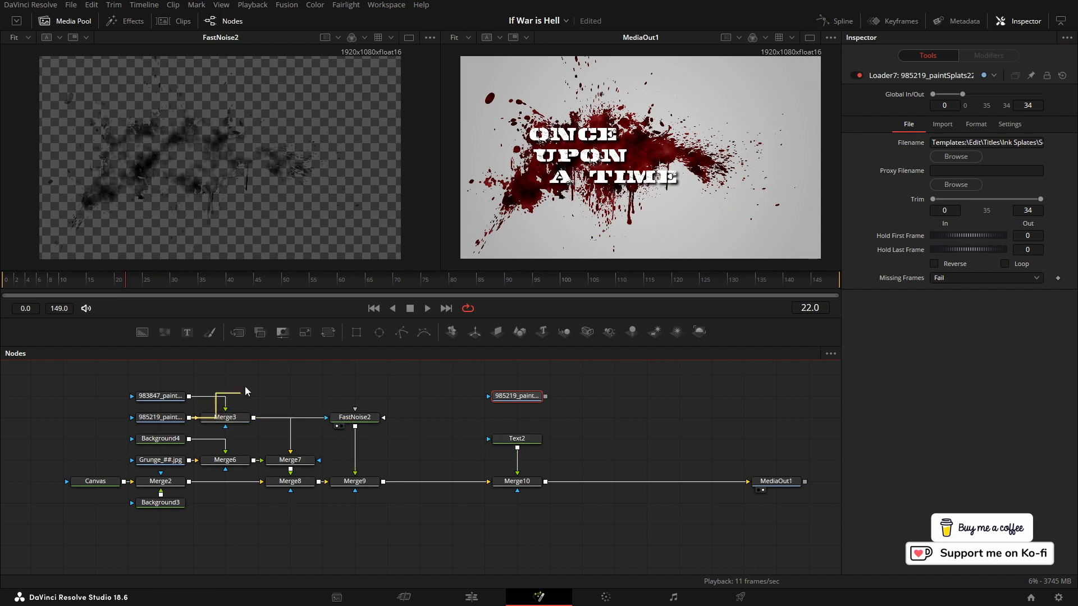
drag(116, 379, 194, 438)
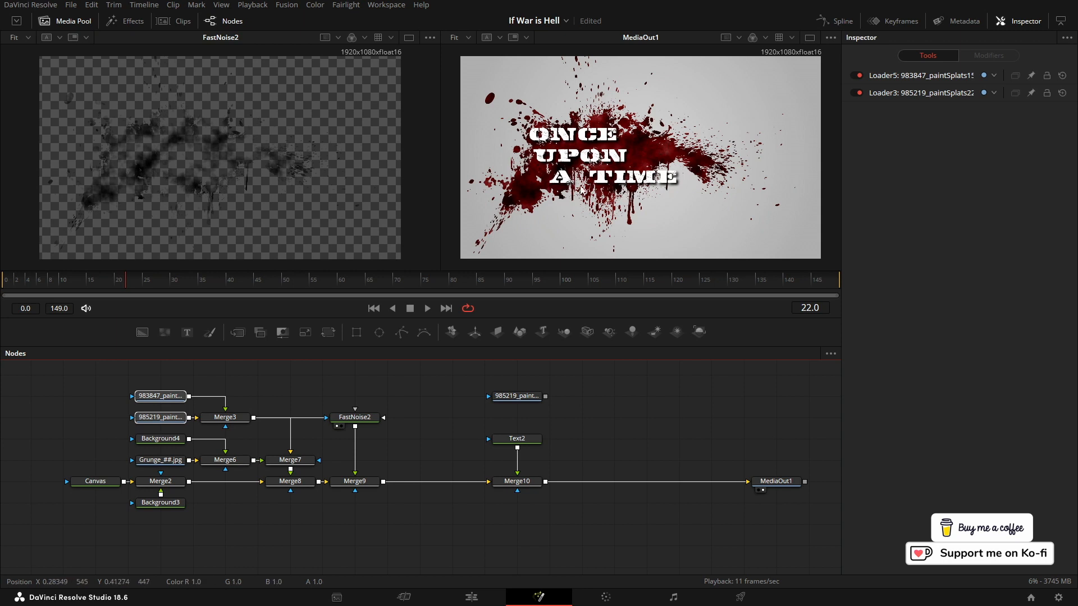
click(588, 426)
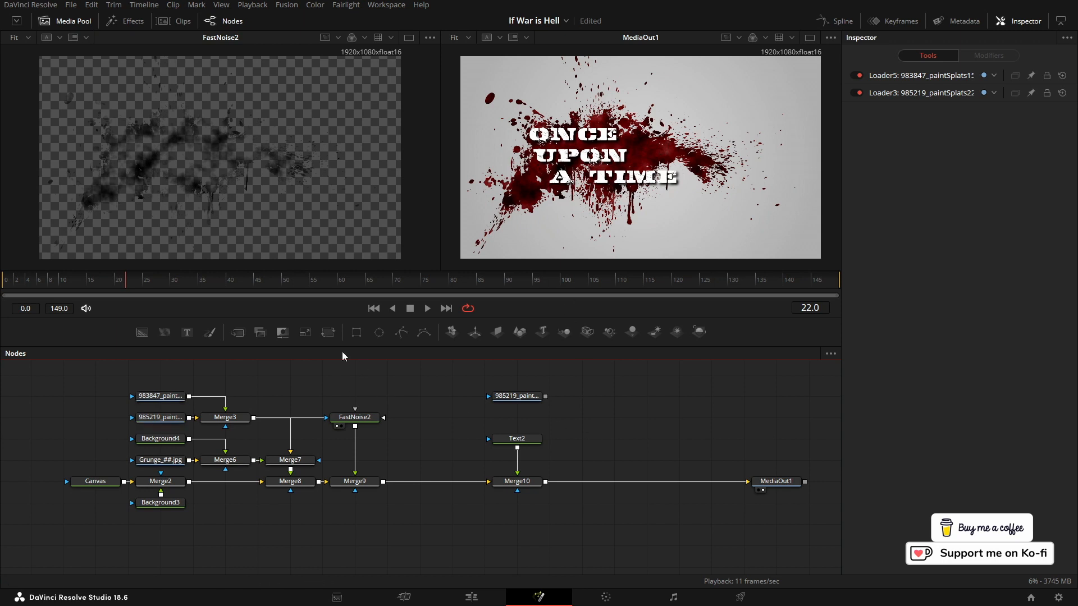
Route the new splat loader through a Transform node into Text2's mask input and play the reveal
mouse_move(512, 429)
mouse_down()
mouse_move(517, 417)
mouse_move(517, 438)
mouse_up()
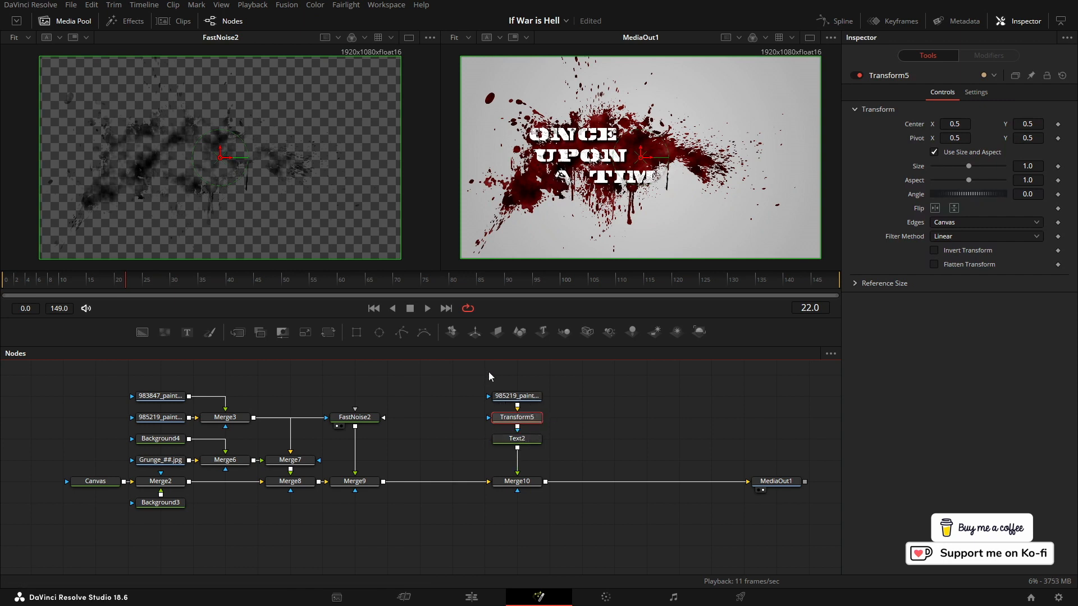
click(447, 309)
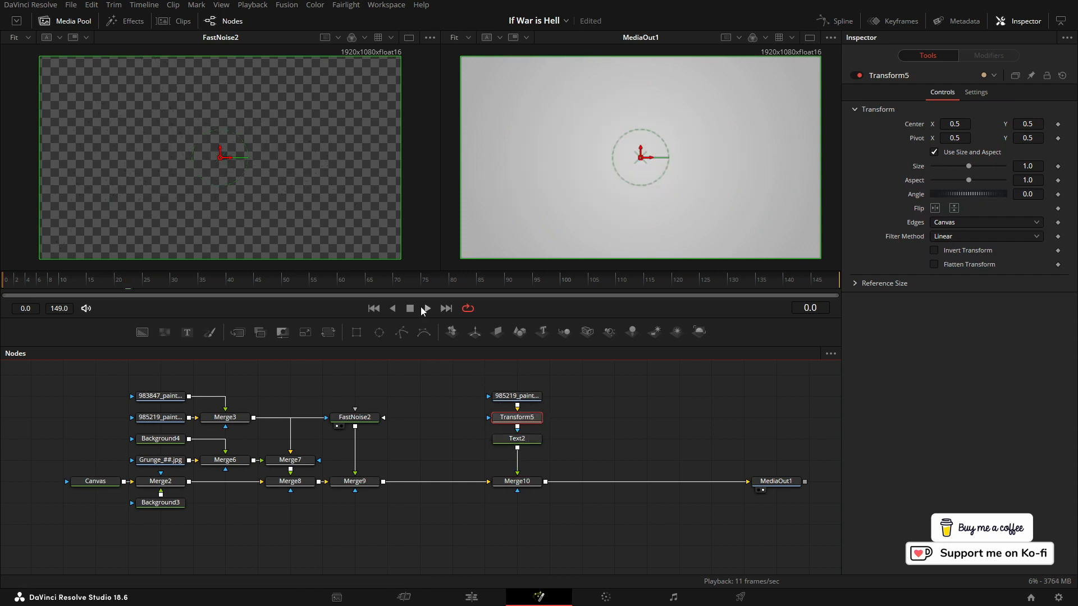
click(426, 309)
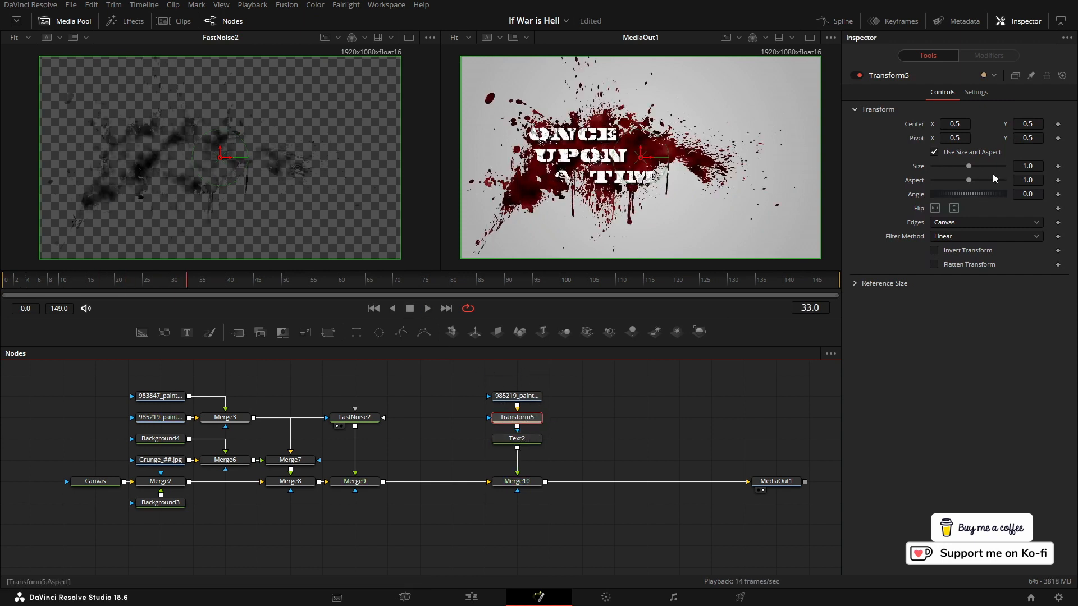
Set the mask transform's size to 2.33 and play the animation to check the title reveal
drag(969, 166, 981, 167)
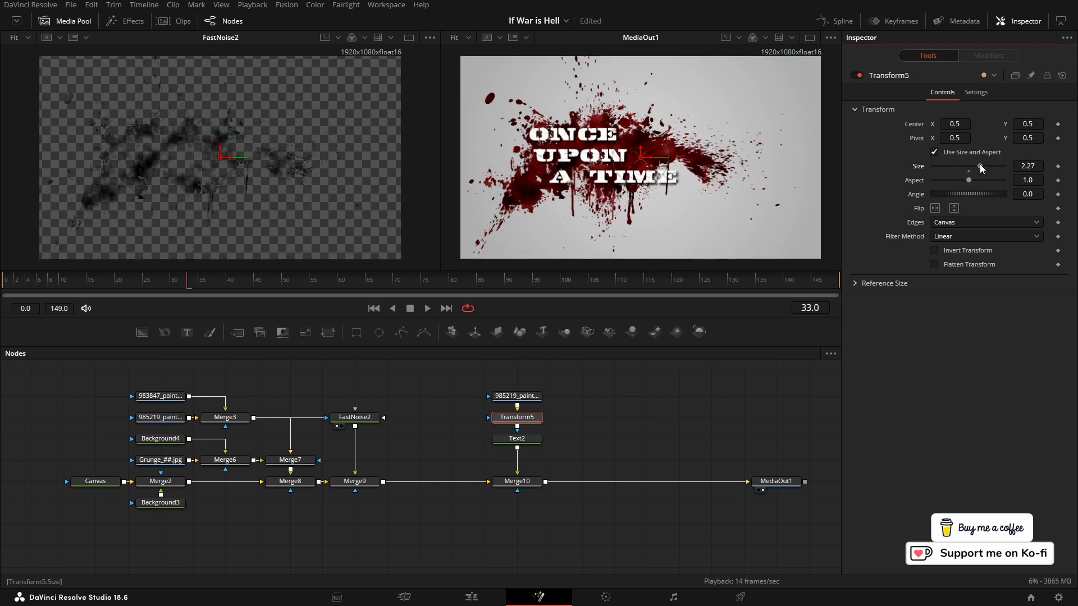
click(374, 309)
click(426, 310)
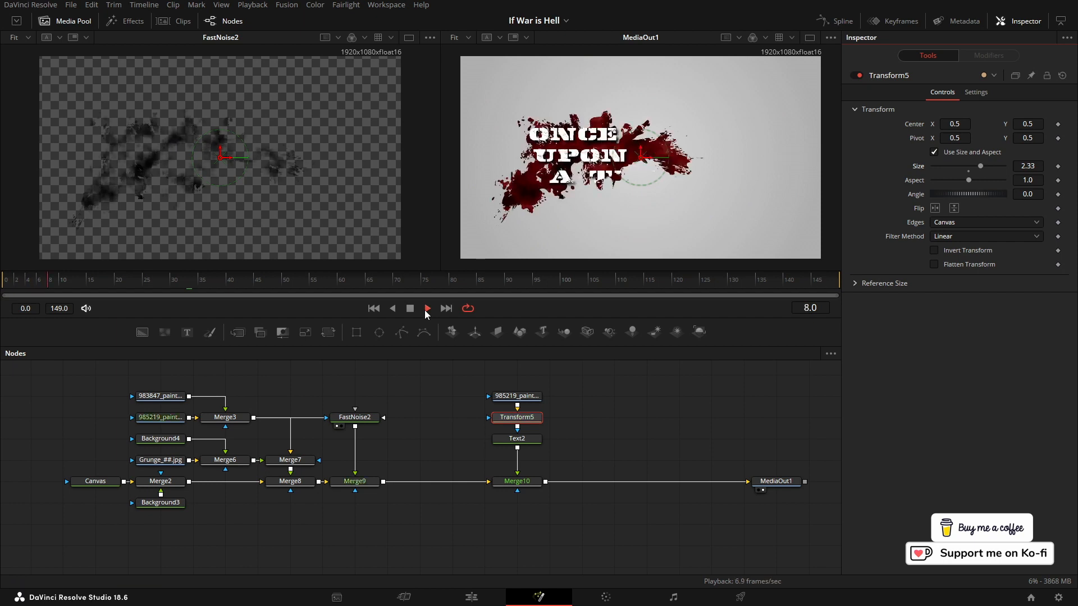
click(410, 310)
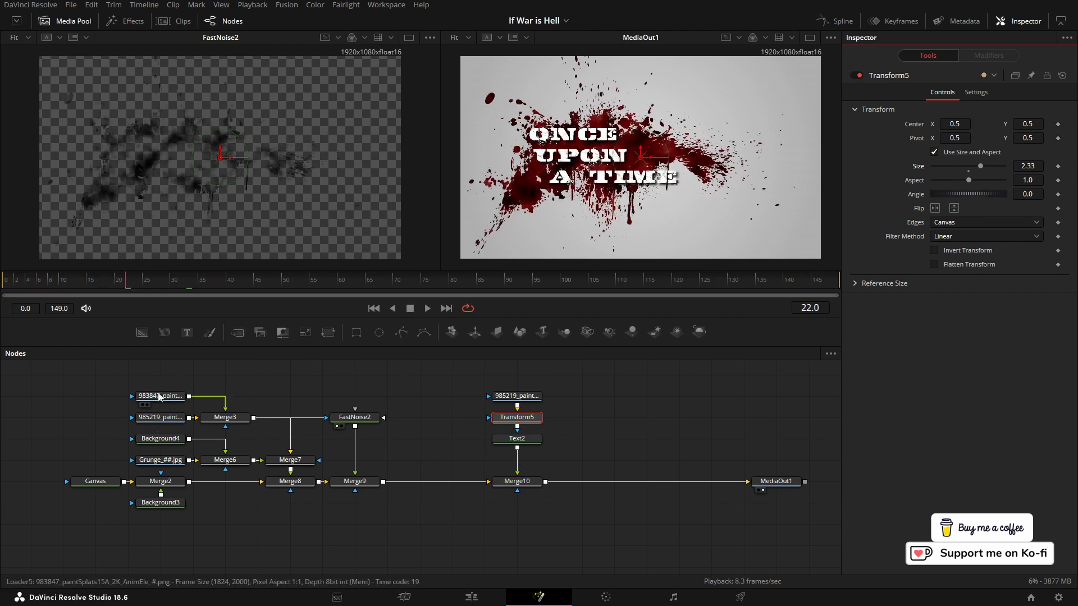
mouse_move(159, 397)
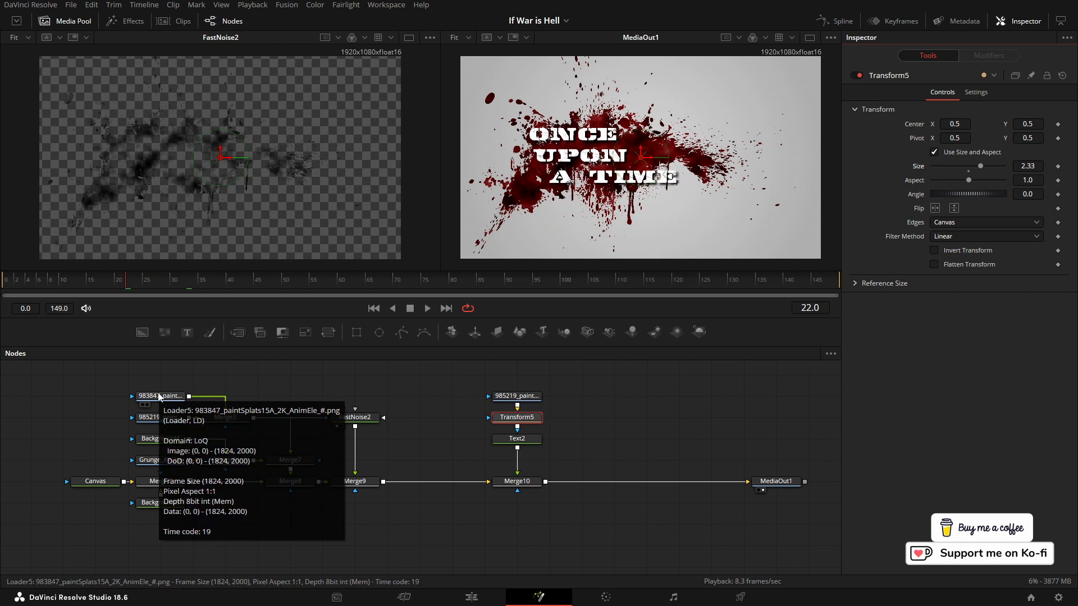
click(521, 399)
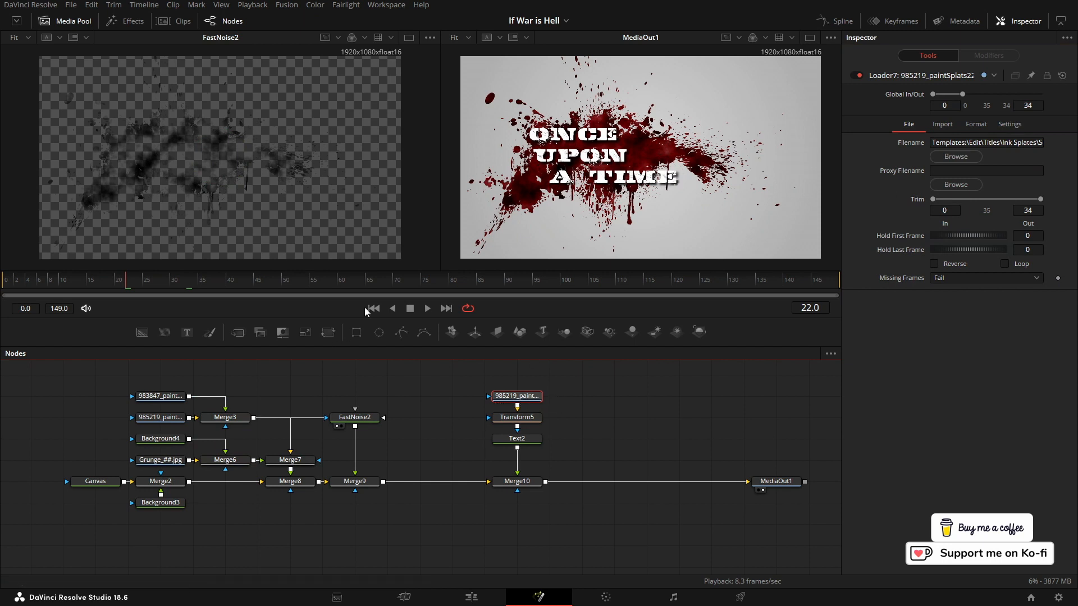
click(428, 308)
Replace the 983847 splat sequence feeding Merge3 with 986384_paintSplats47A_2K_AnimEle and play the animation
scroll(636, 426, up, 2)
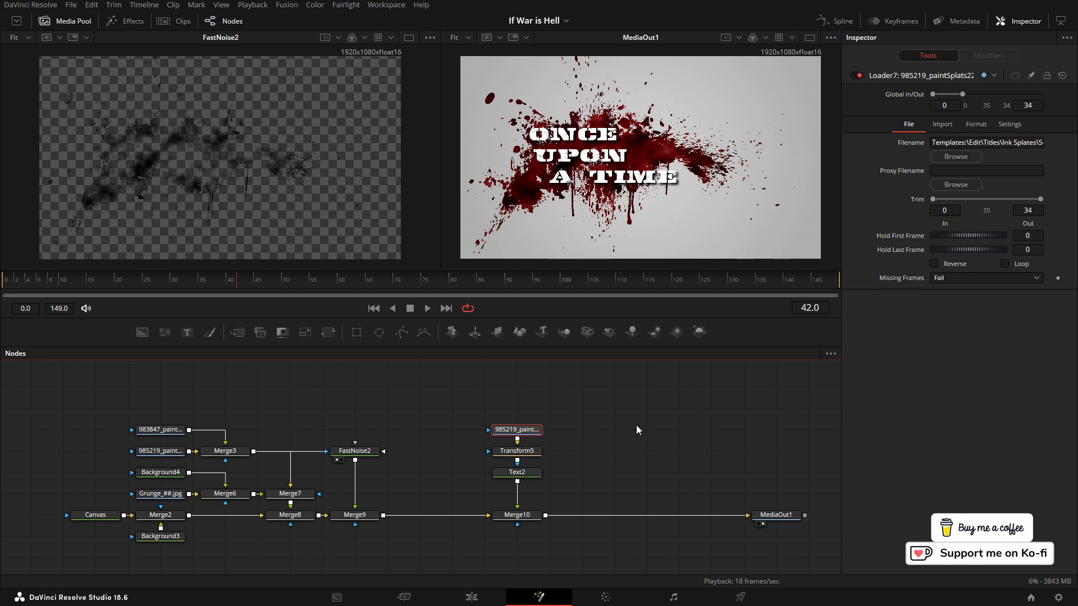
click(161, 429)
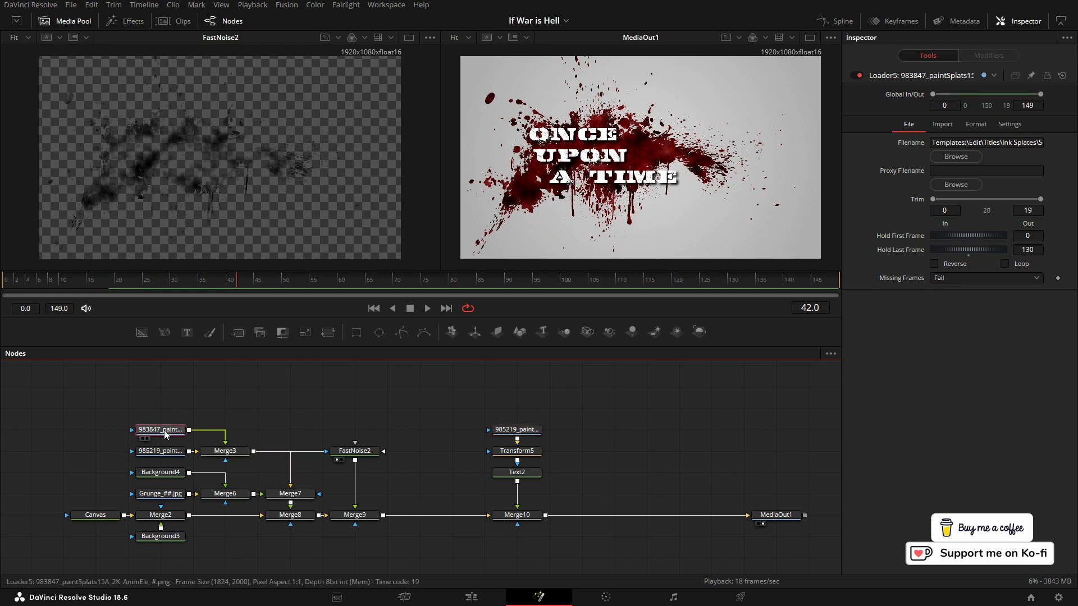
click(956, 157)
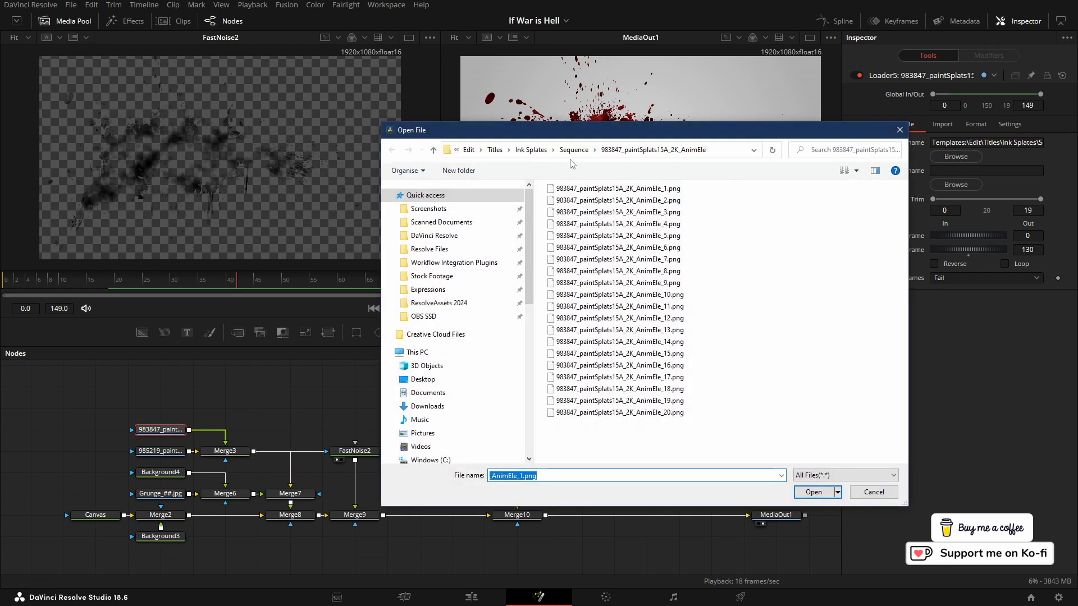
click(574, 150)
double_click(561, 237)
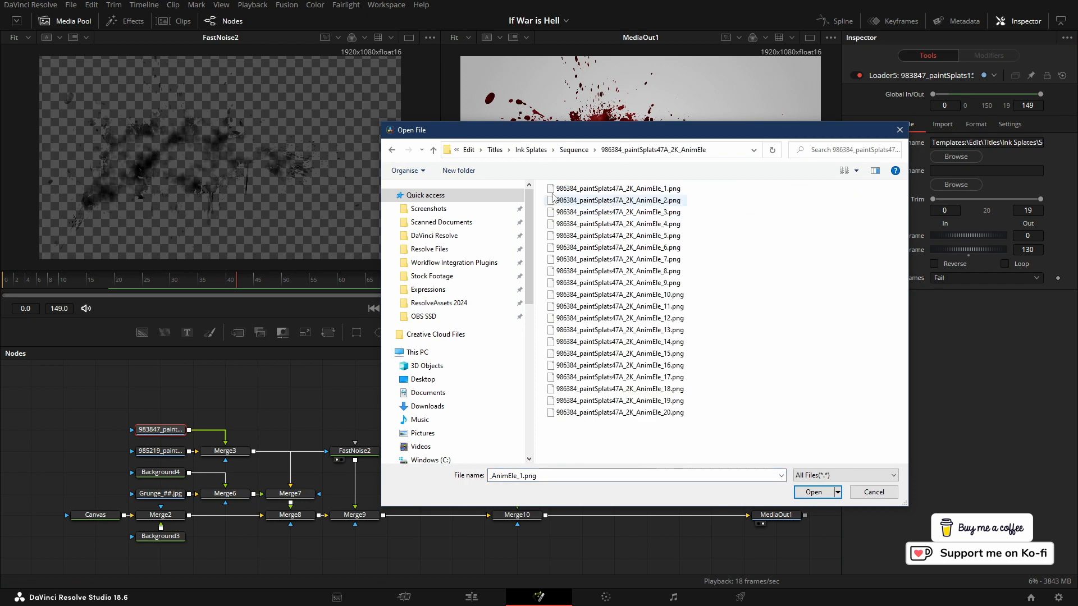
double_click(553, 196)
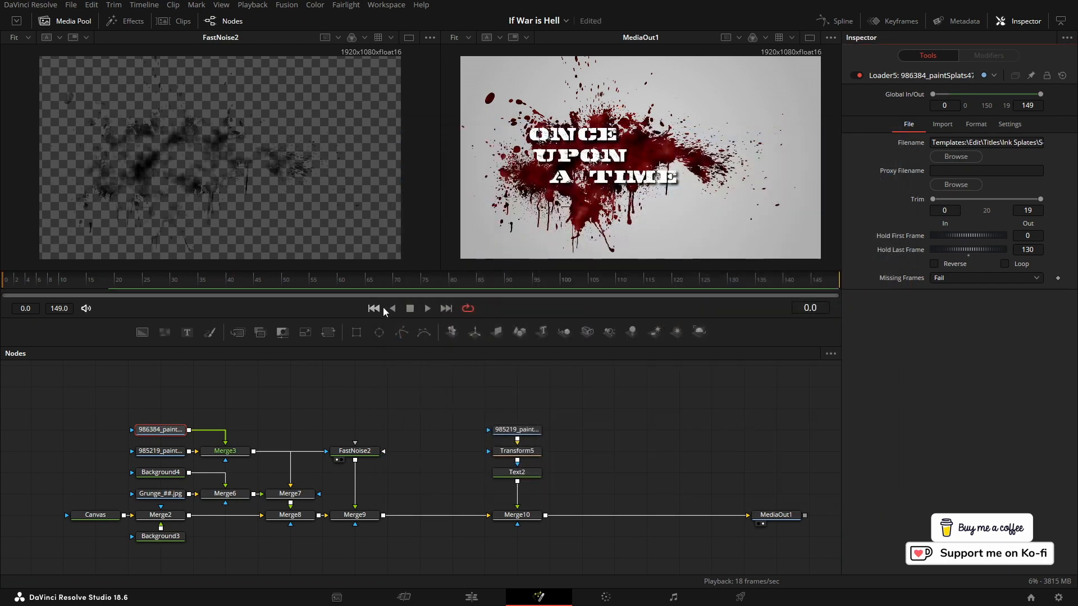
click(427, 308)
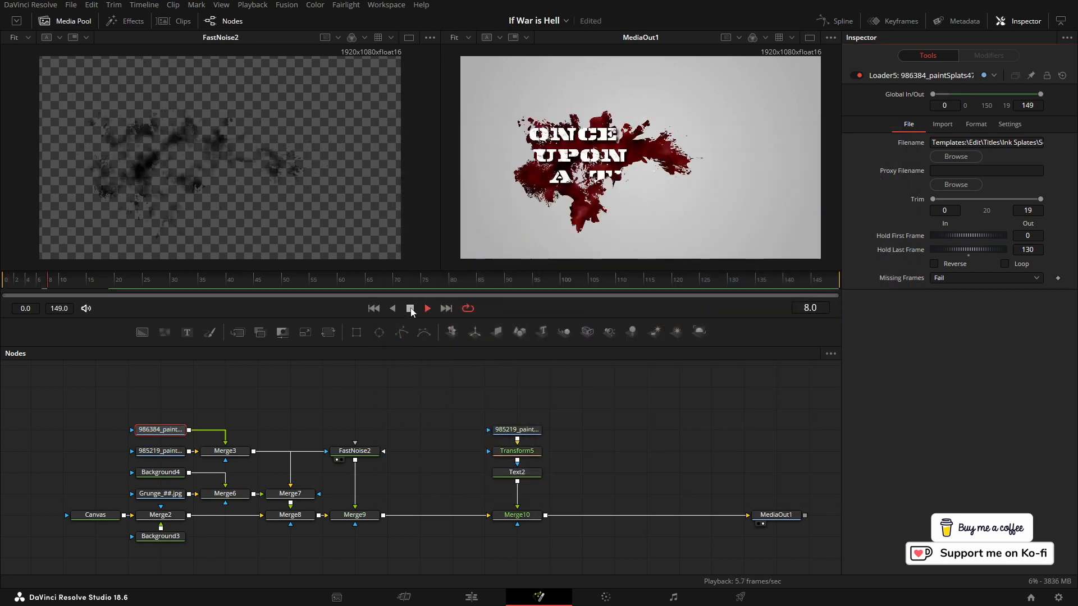
click(410, 309)
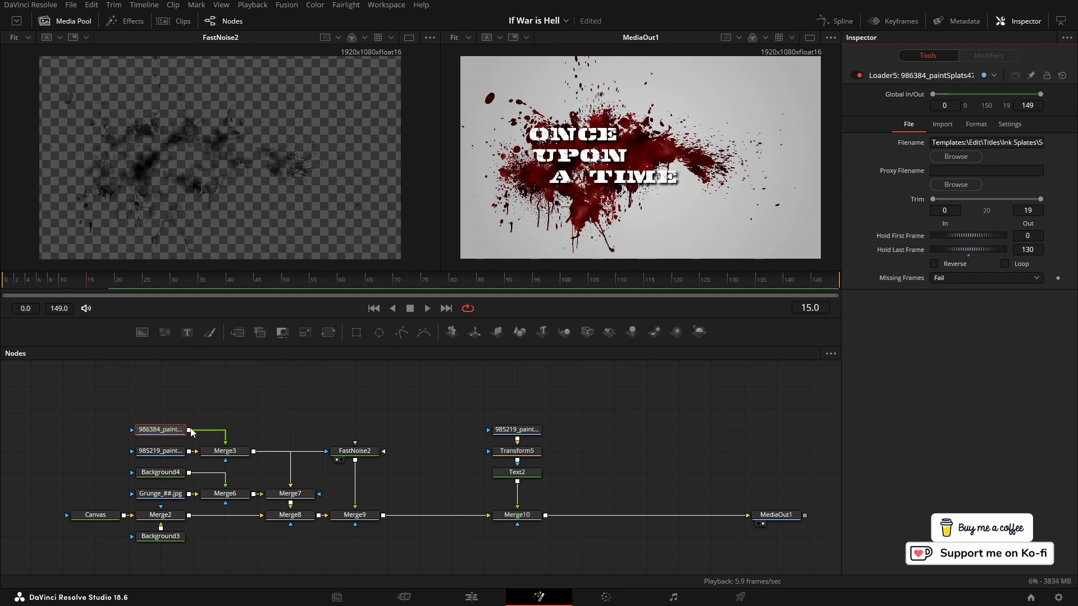
Replace the 985219 splat sequence feeding Merge3 with the 984193 paint splat sequence and play from the start
click(161, 451)
click(956, 156)
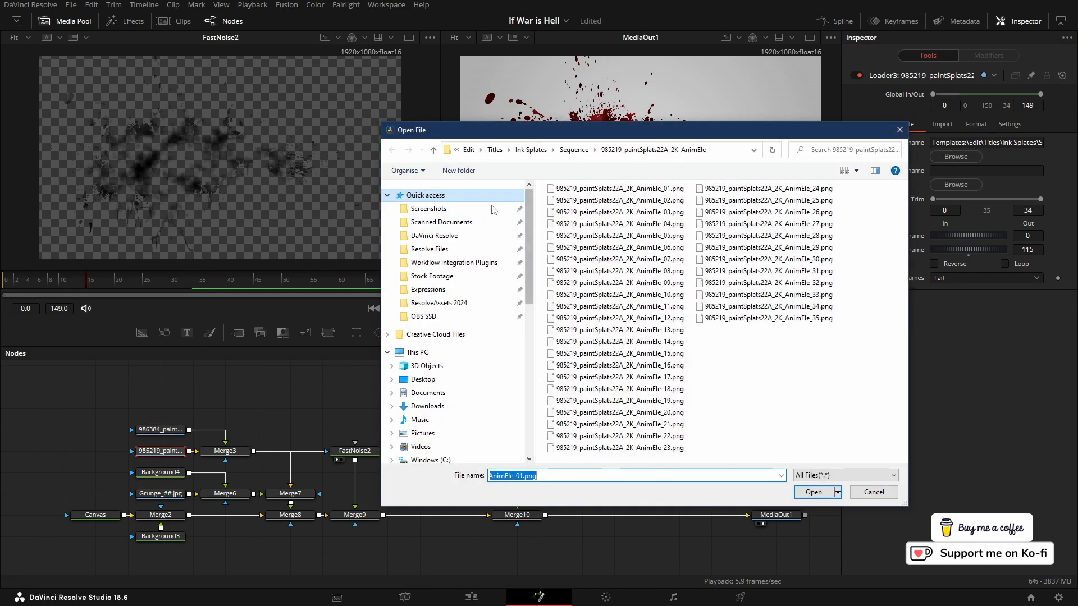
click(574, 150)
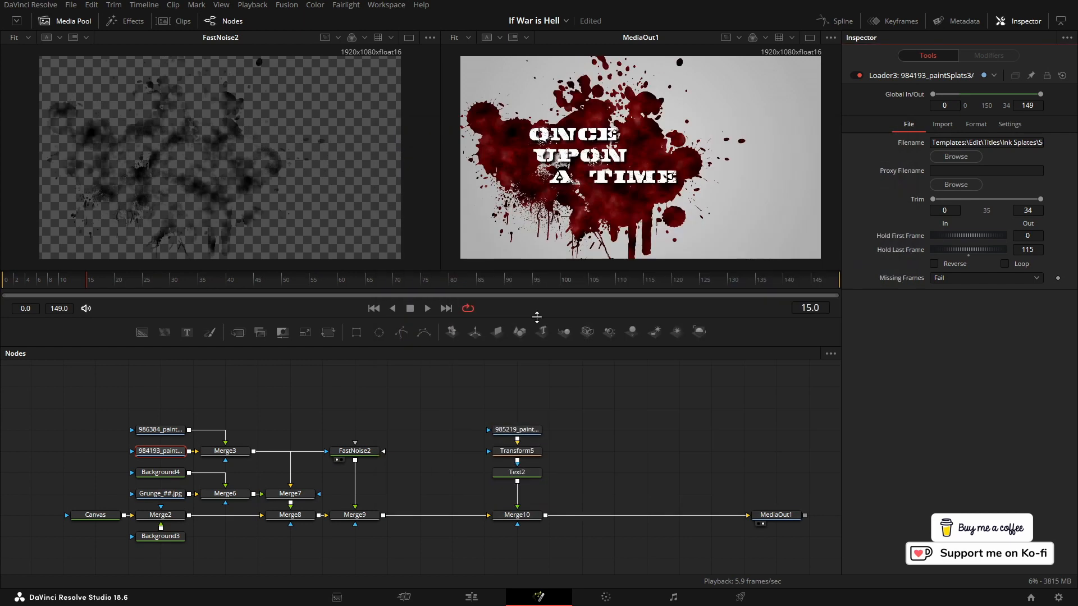
click(374, 309)
click(427, 310)
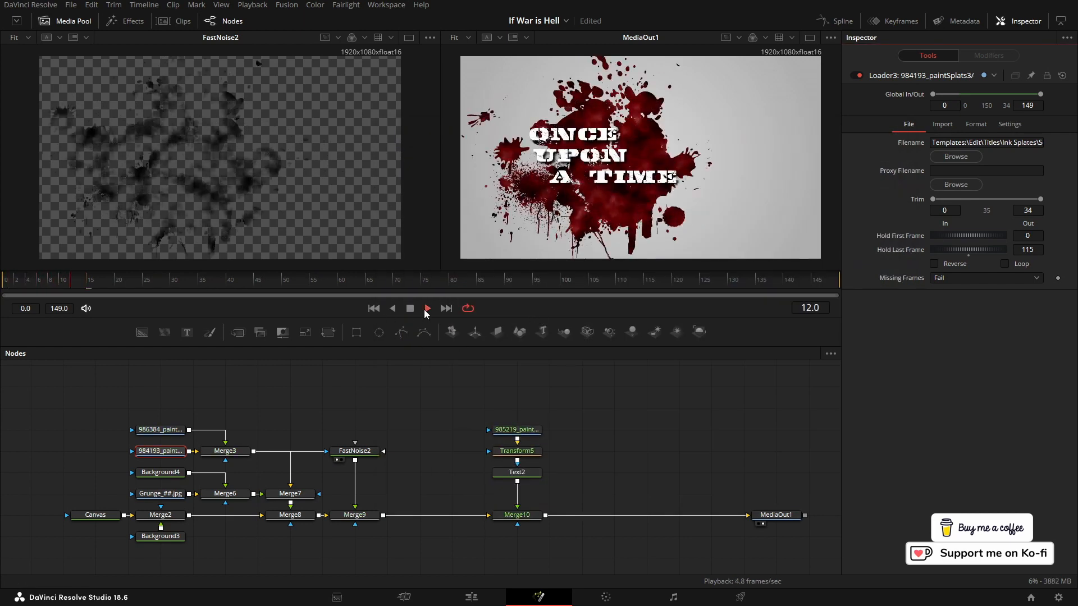
click(410, 309)
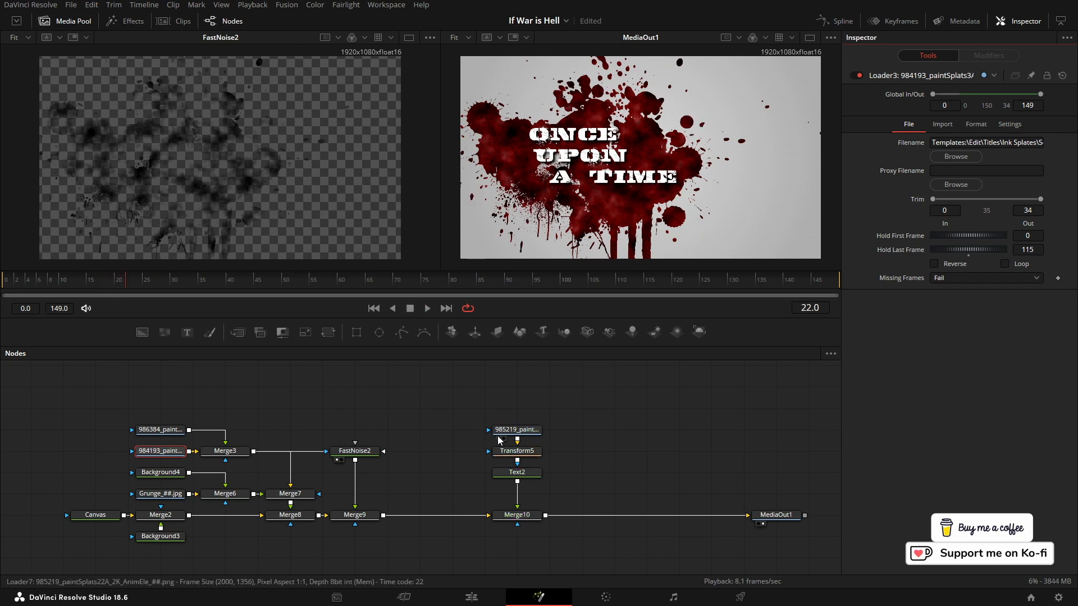
drag(469, 403, 552, 437)
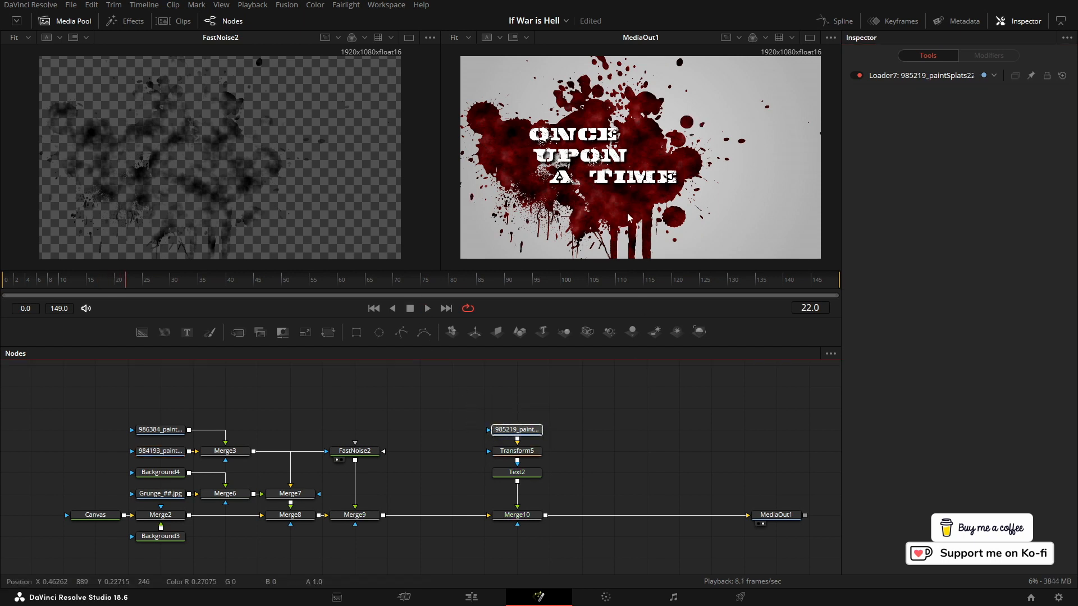
click(356, 403)
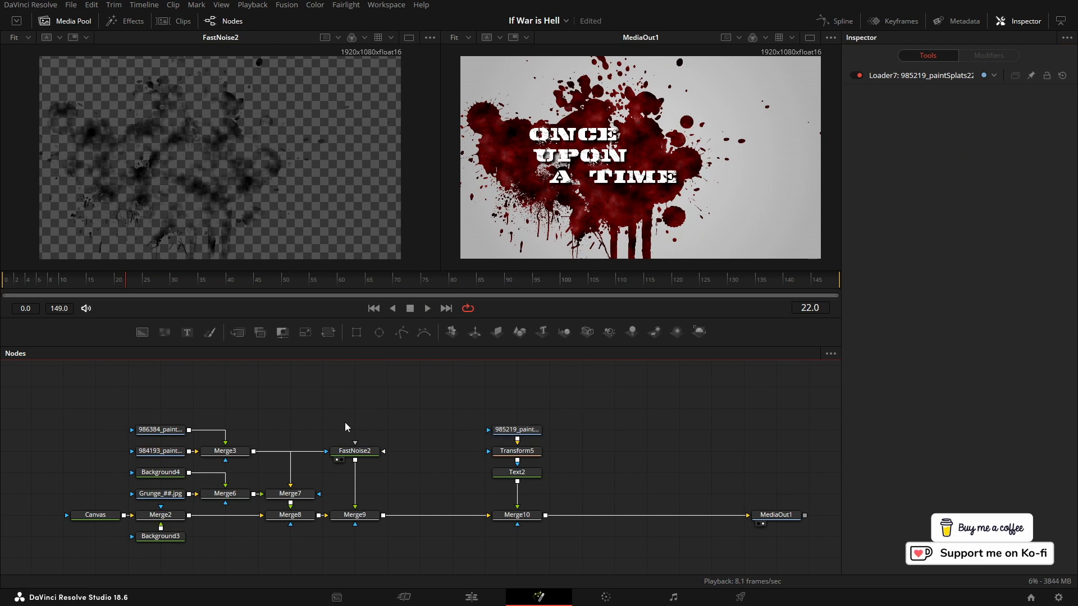